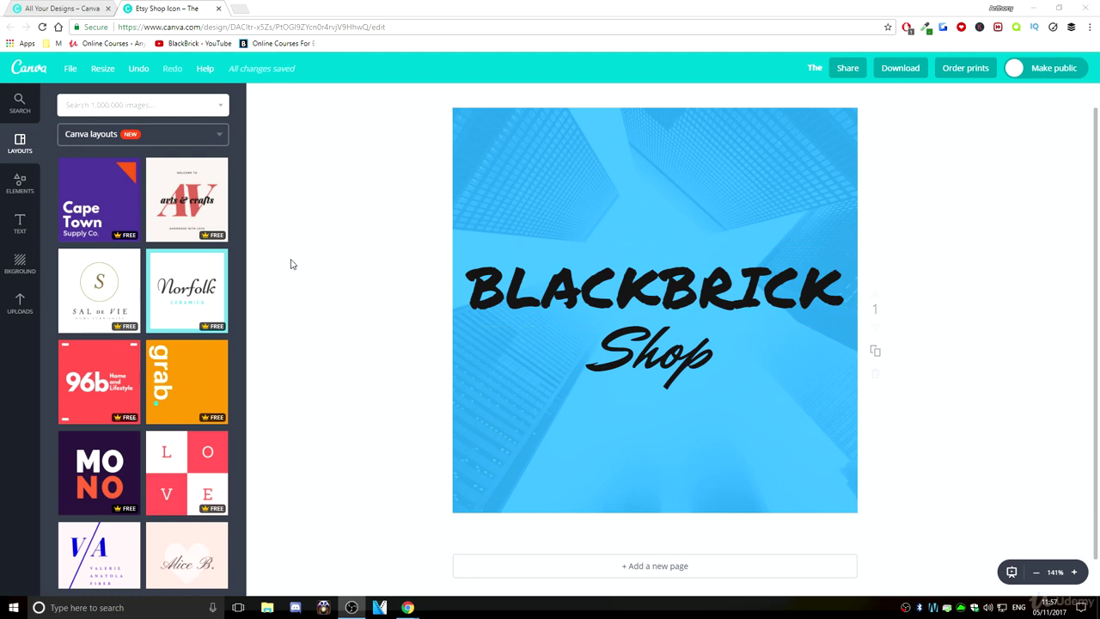
Step: Create a new Etsy Shop Cover design and close the designs overview
click(53, 8)
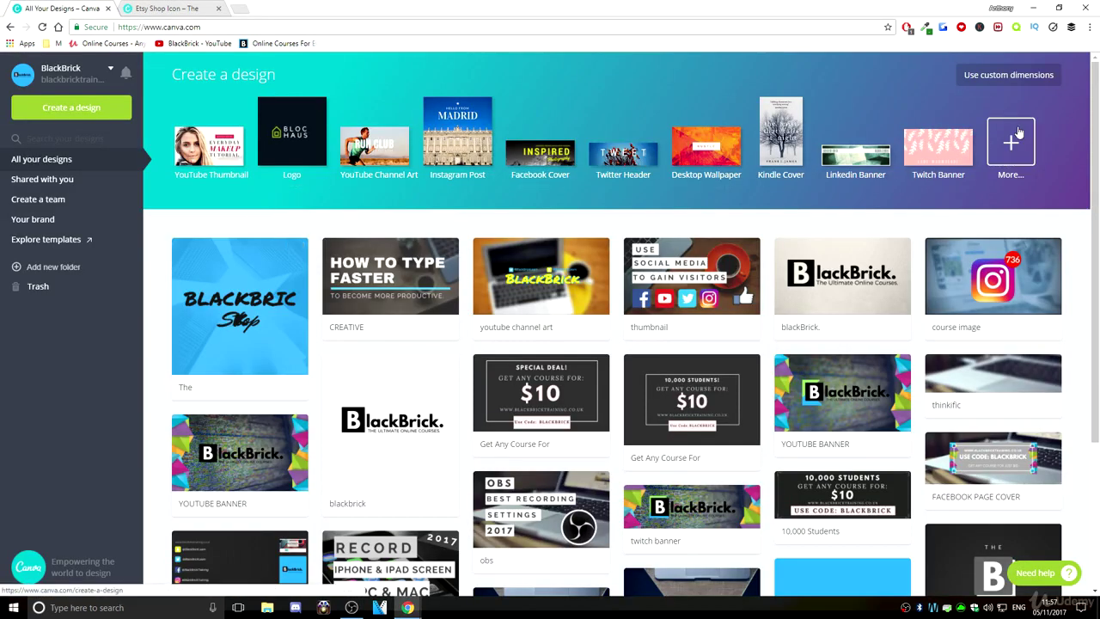
click(1016, 134)
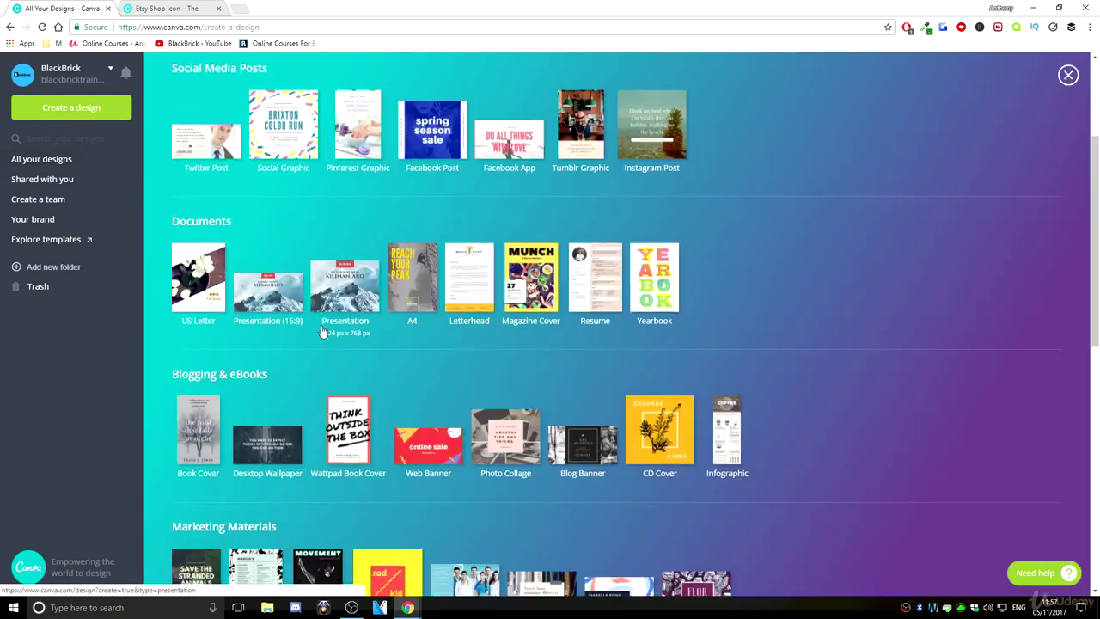
scroll(325, 329, down, 5)
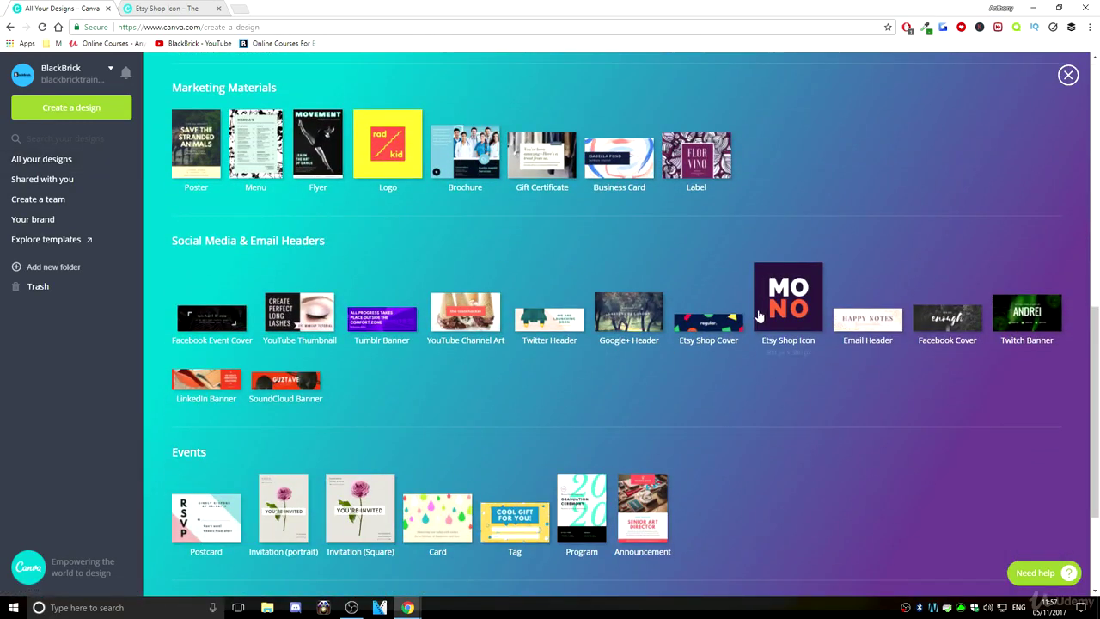
click(724, 328)
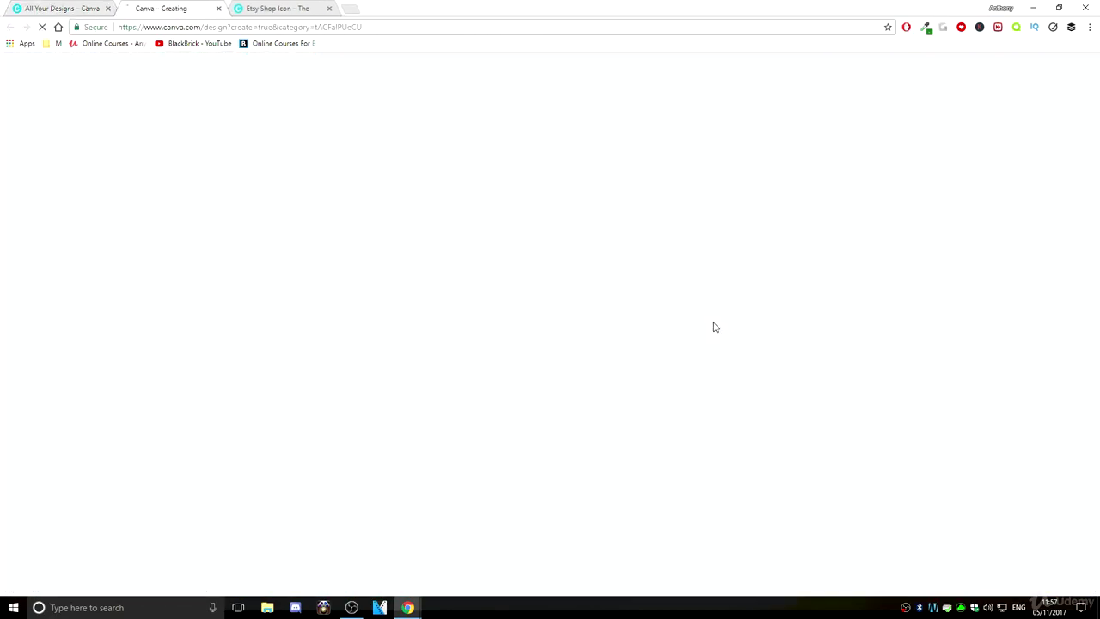
click(108, 8)
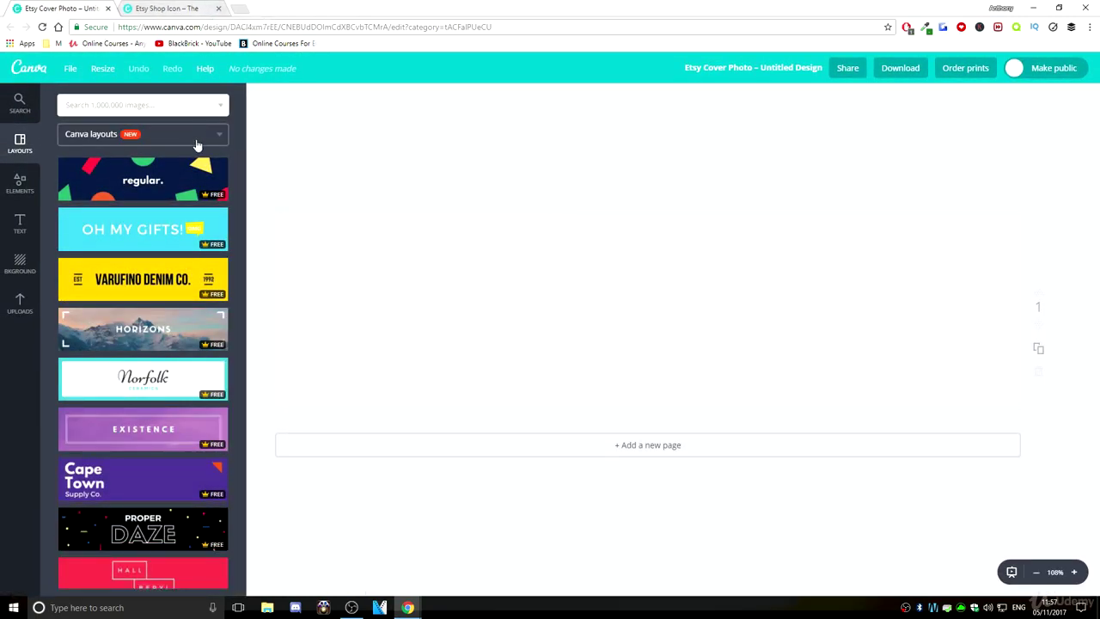
Step: Apply the free Hand Crafted Ornaments layout to the blank Etsy cover, using the shop icon design as a style reference
click(212, 8)
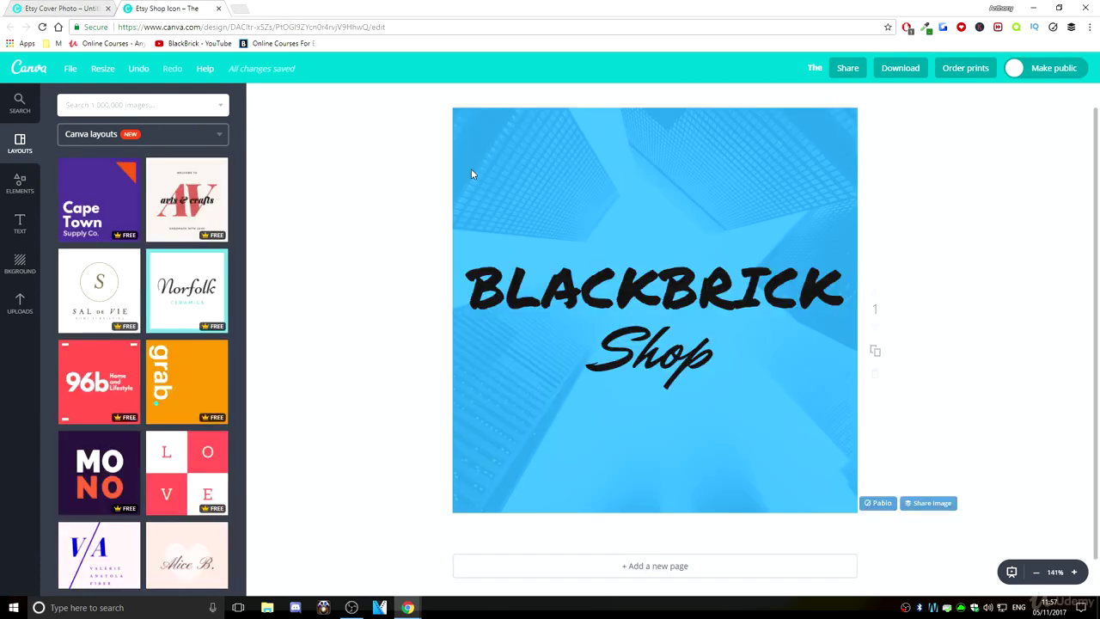
click(56, 9)
scroll(150, 378, down, 5)
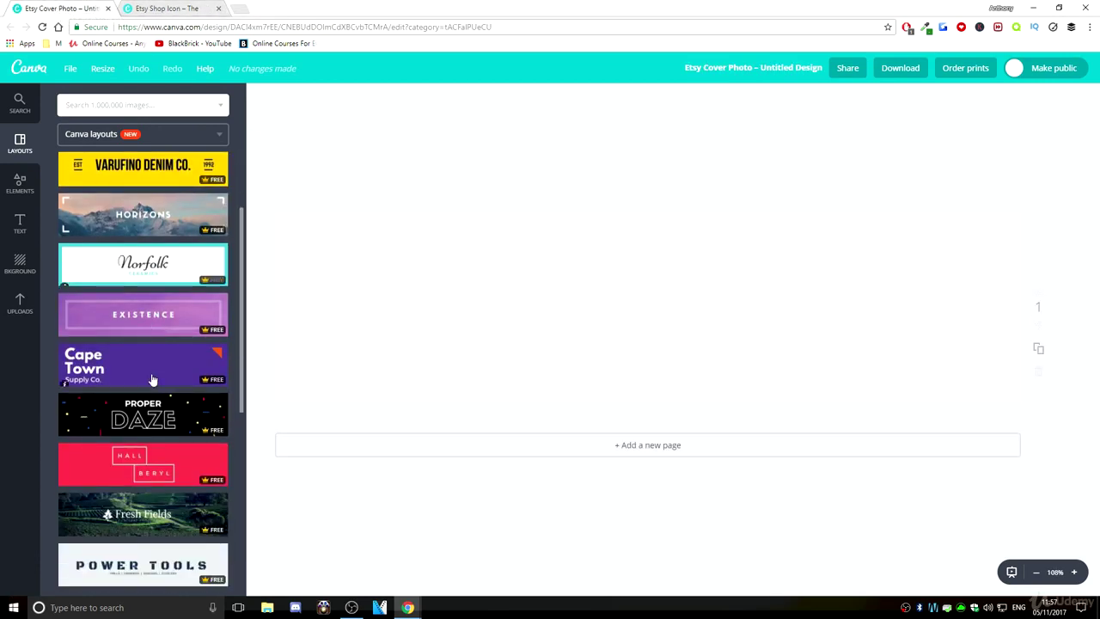
scroll(151, 379, down, 5)
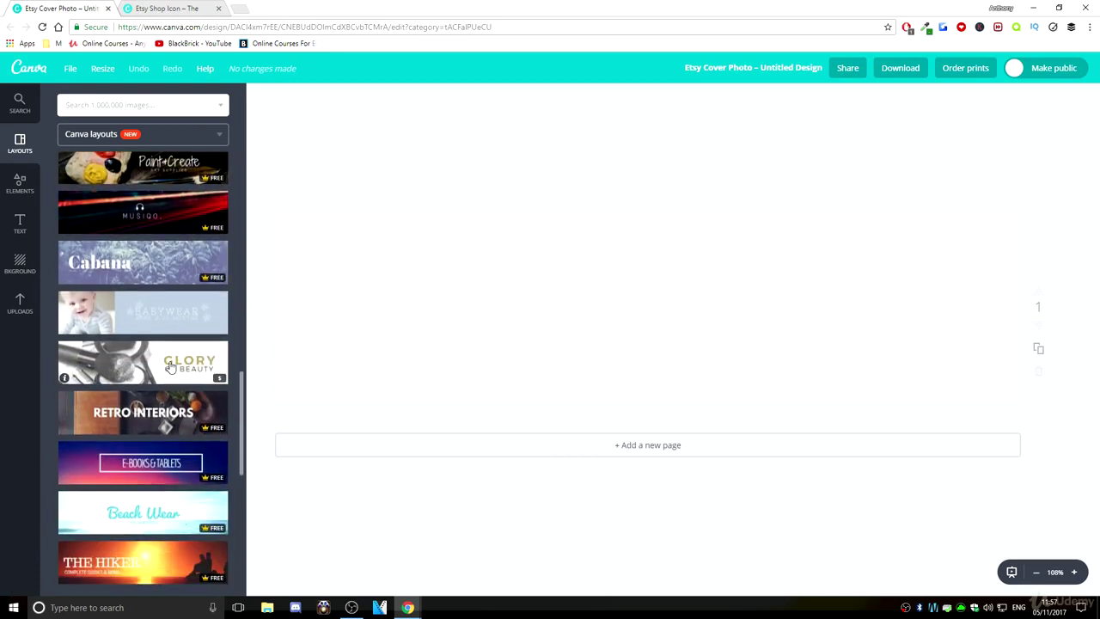
scroll(171, 367, down, 6)
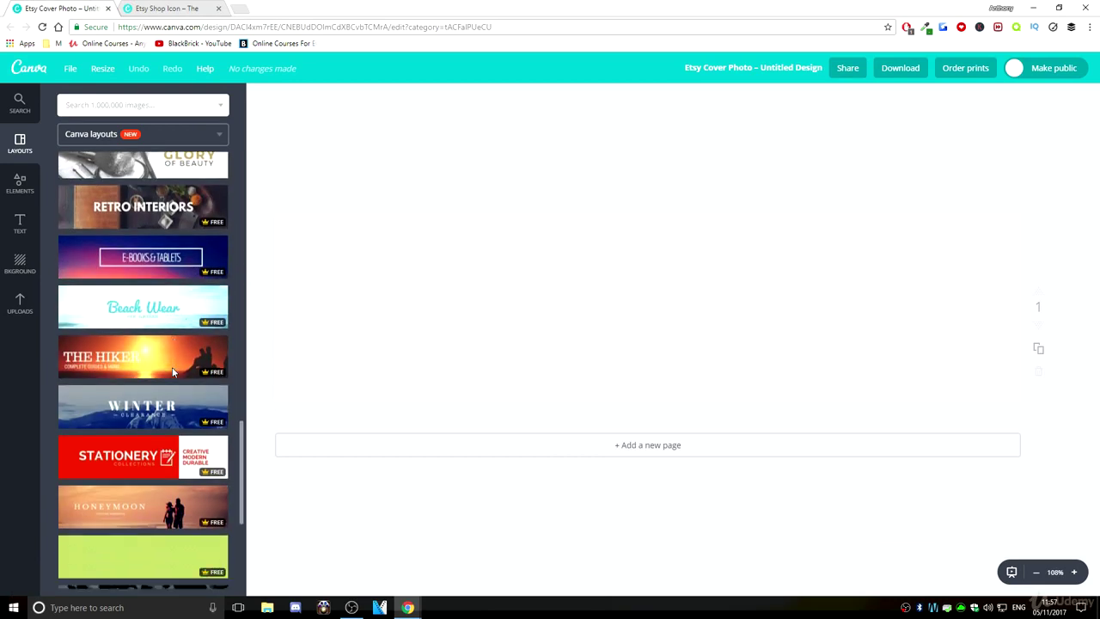
scroll(172, 374, down, 6)
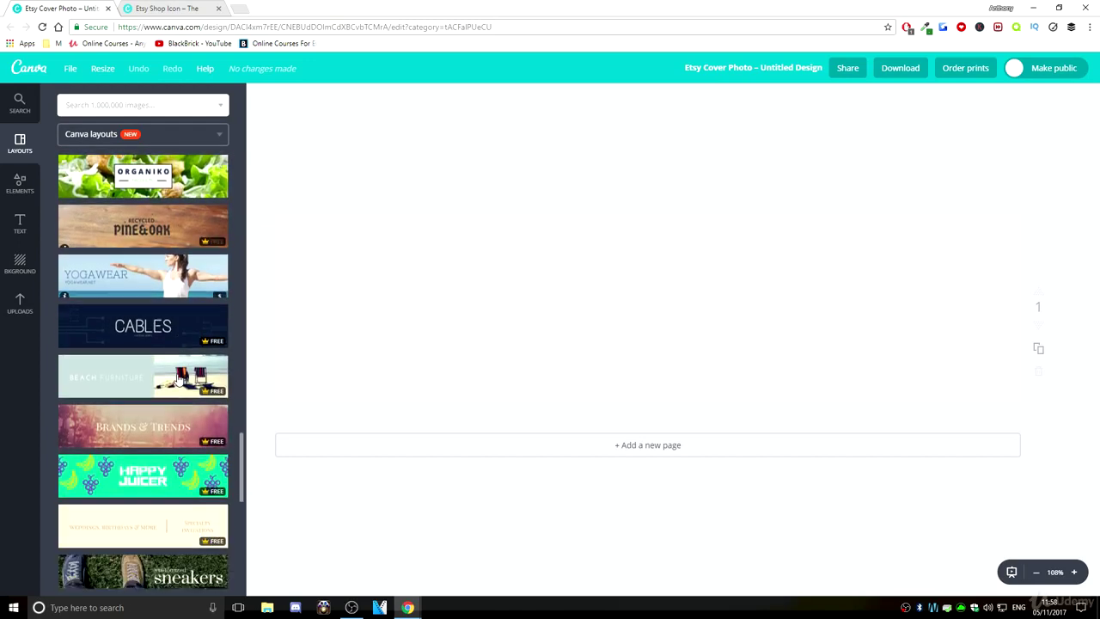
scroll(178, 379, down, 2)
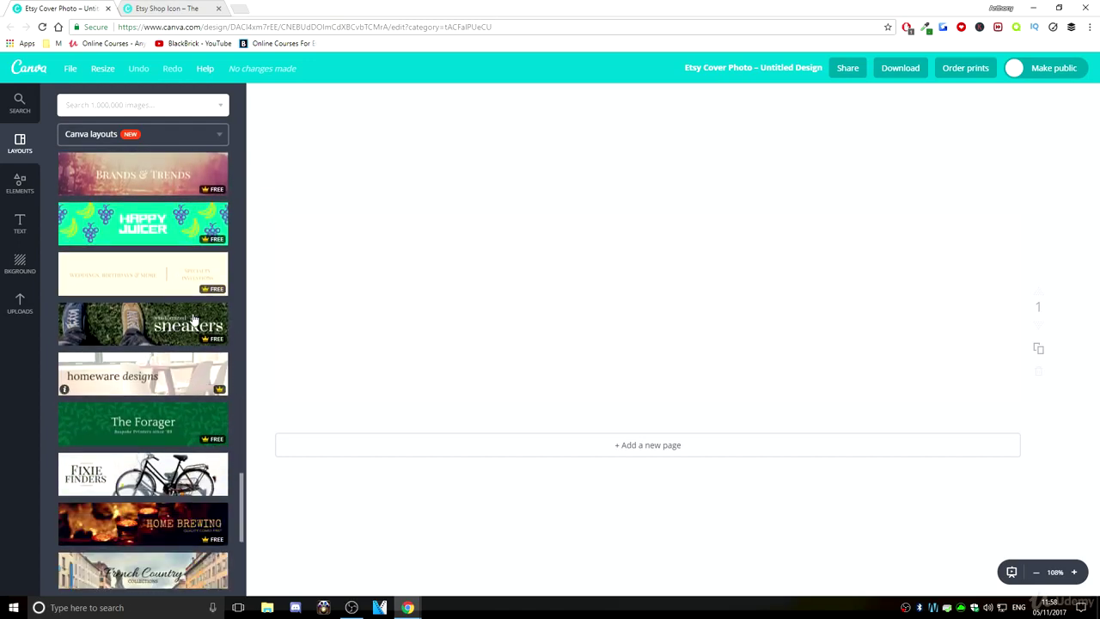
click(181, 9)
click(39, 12)
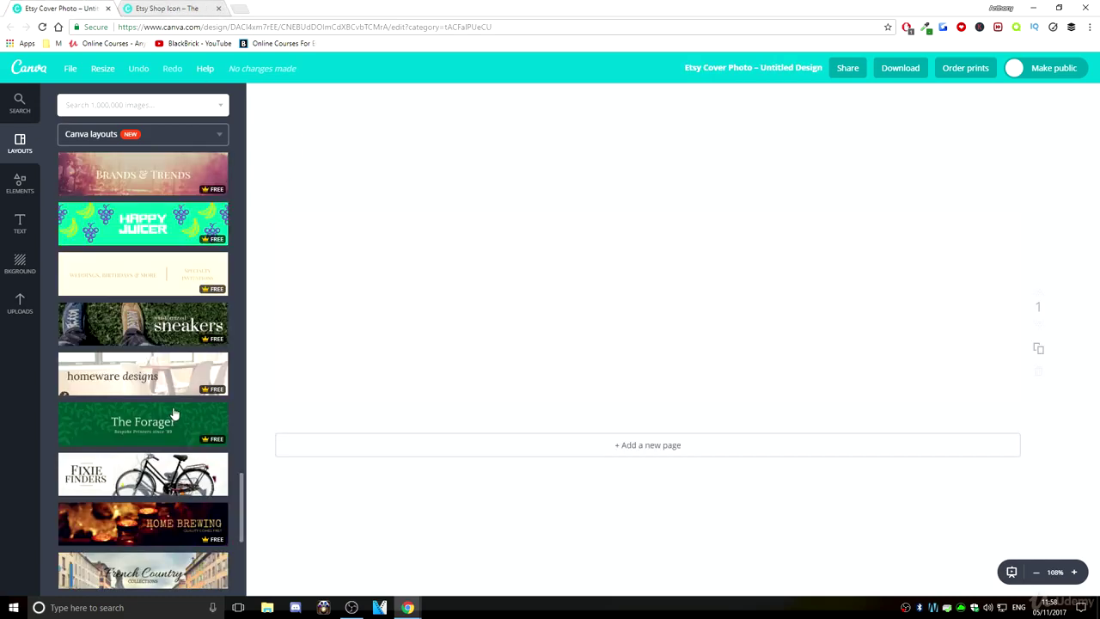
scroll(171, 414, down, 5)
scroll(210, 378, down, 3)
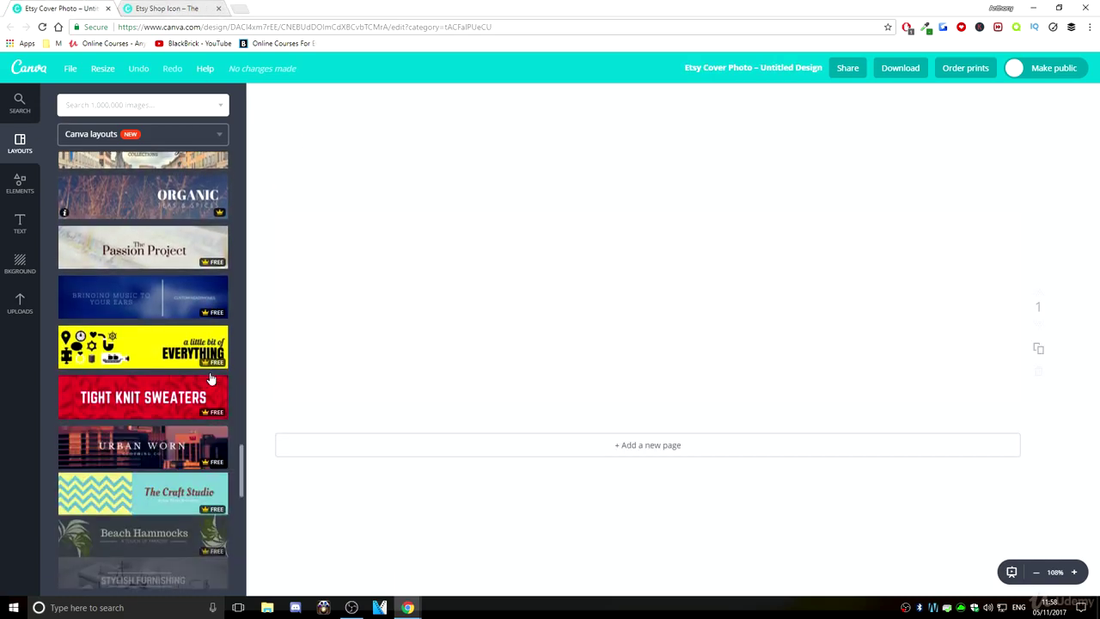
scroll(210, 376, down, 5)
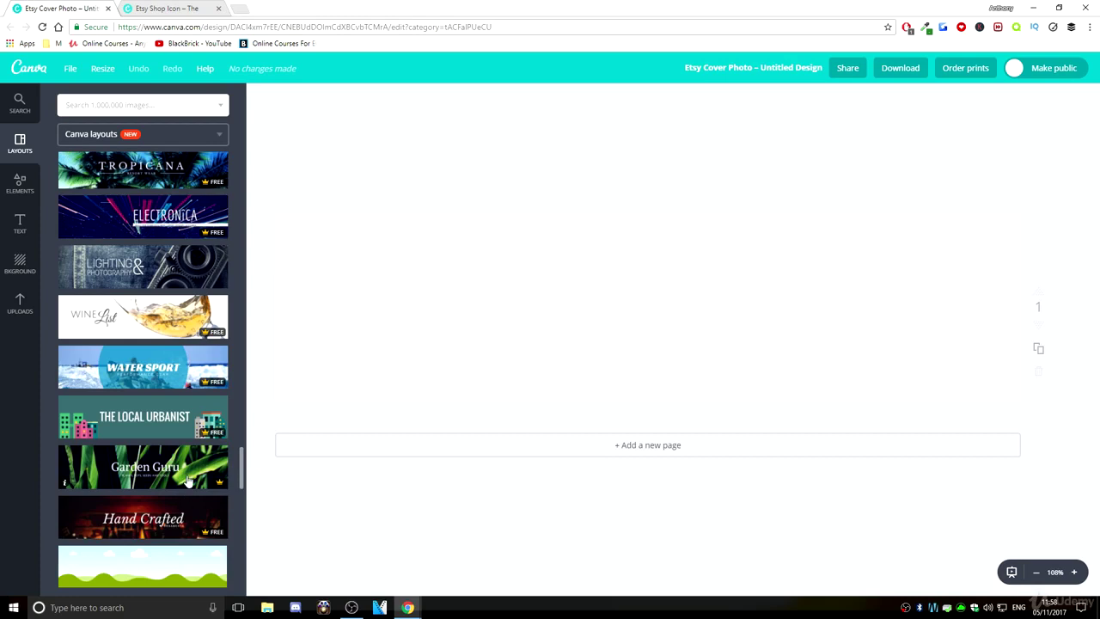
click(140, 513)
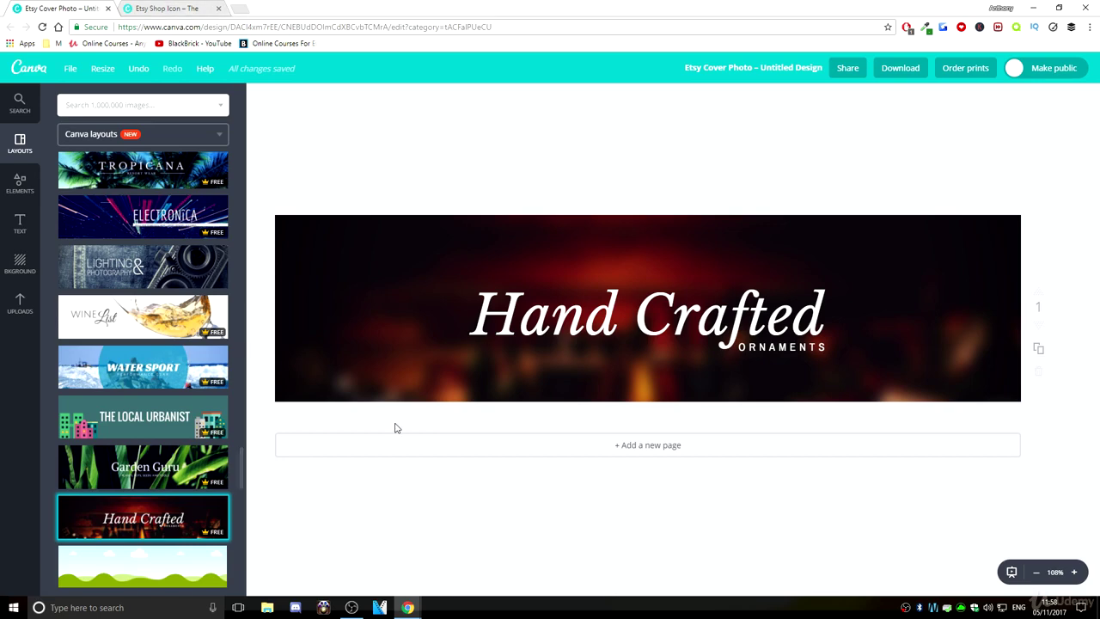
Step: Test palette blues on the shop icon's background to match its colour, and set the cover's background colour to #2eb2ff
click(167, 8)
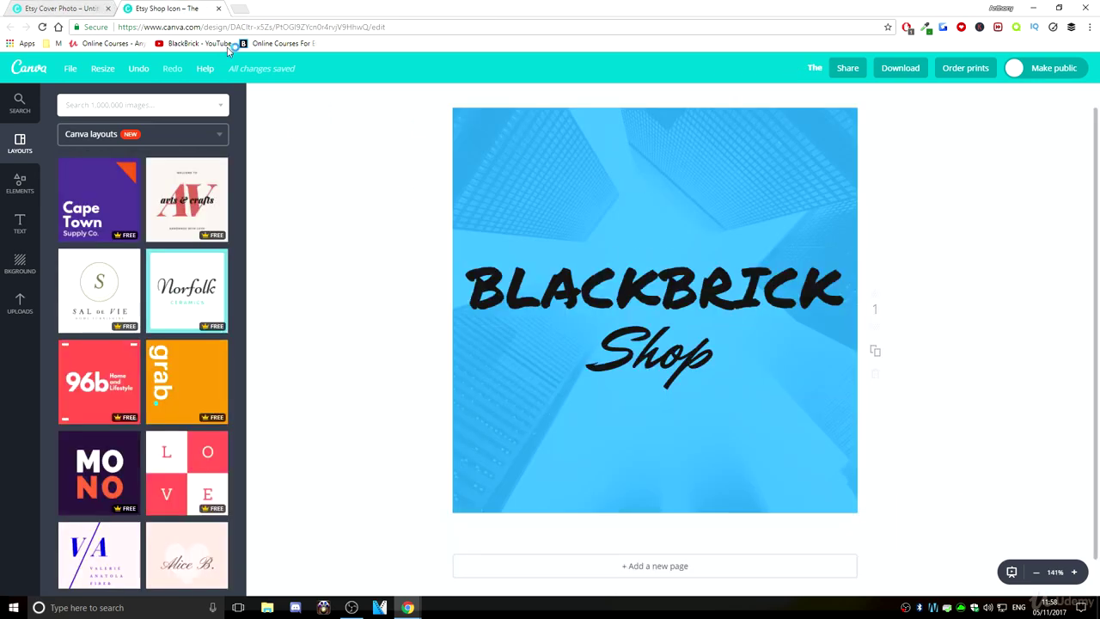
click(104, 7)
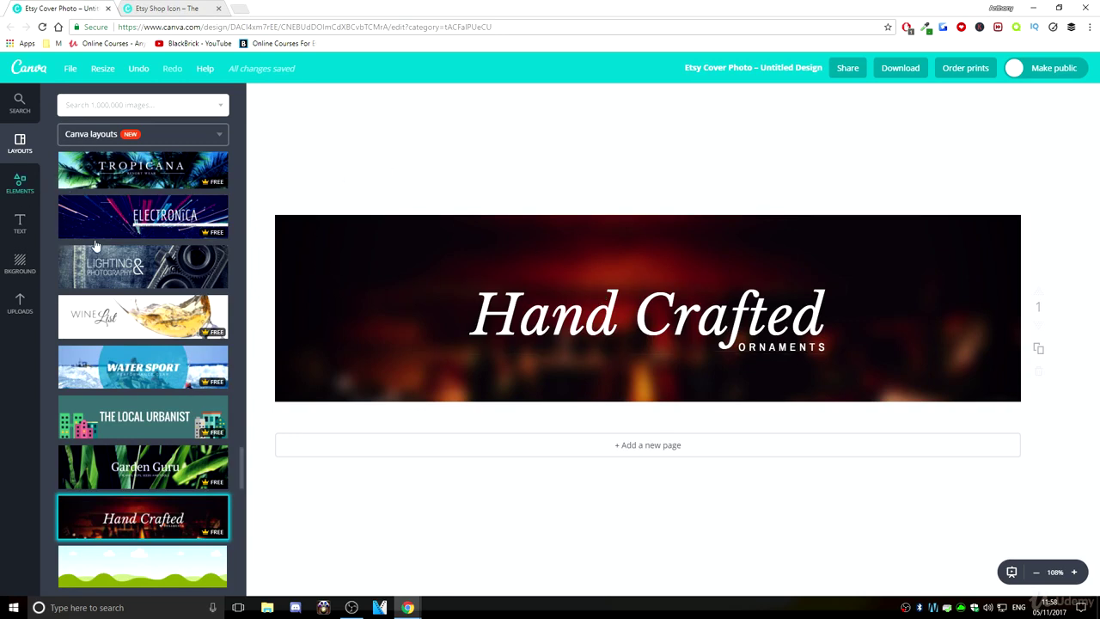
click(32, 261)
key(ctrl+Tab)
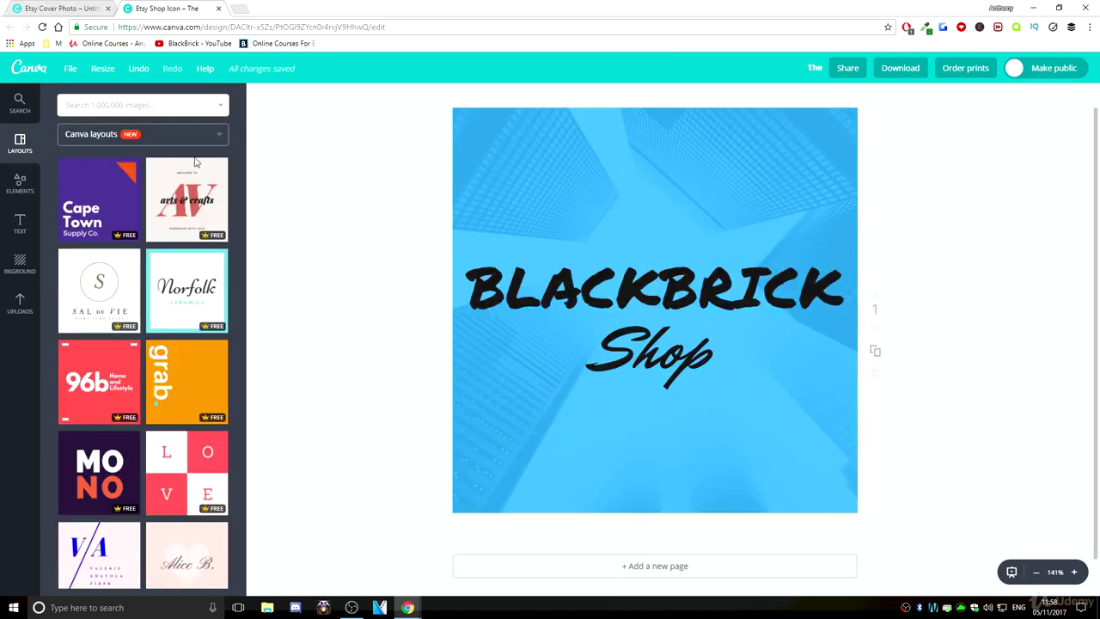
click(10, 269)
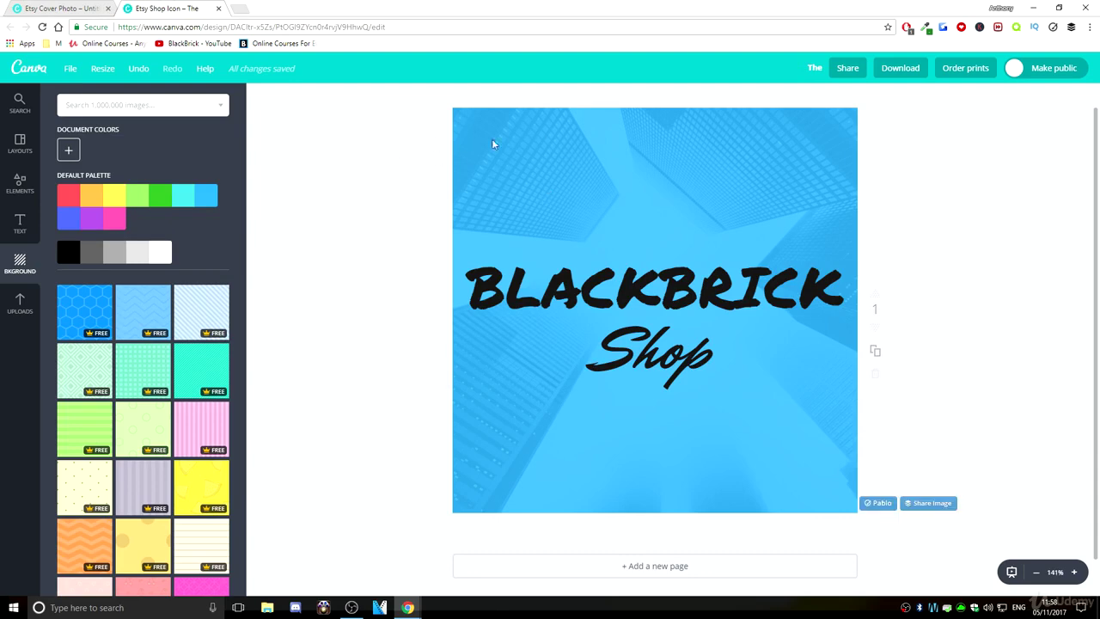
click(492, 144)
click(66, 221)
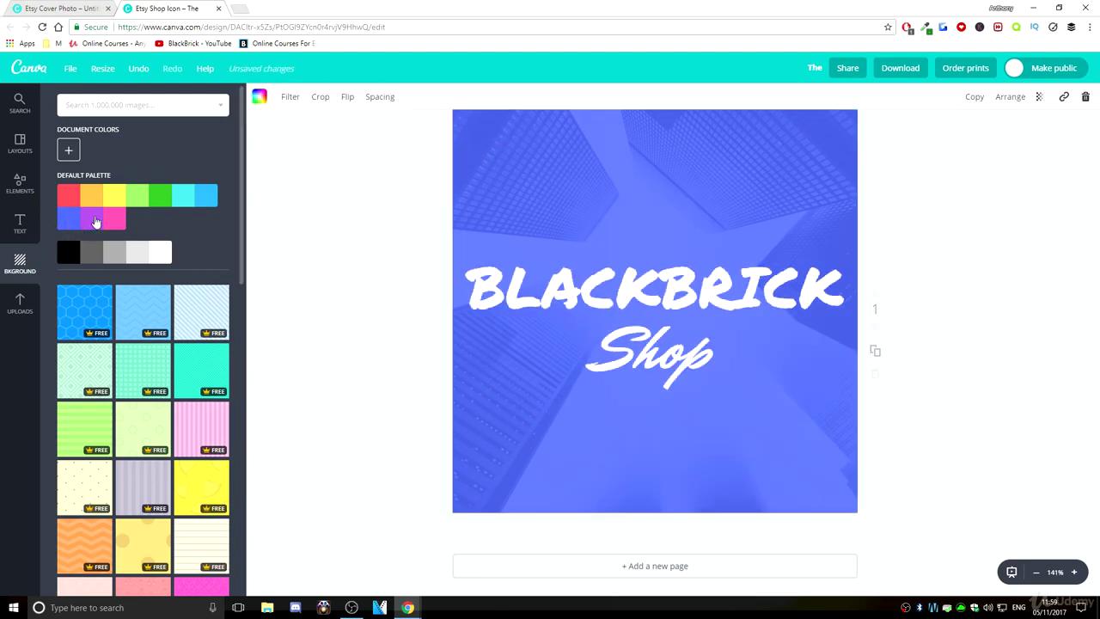
click(209, 199)
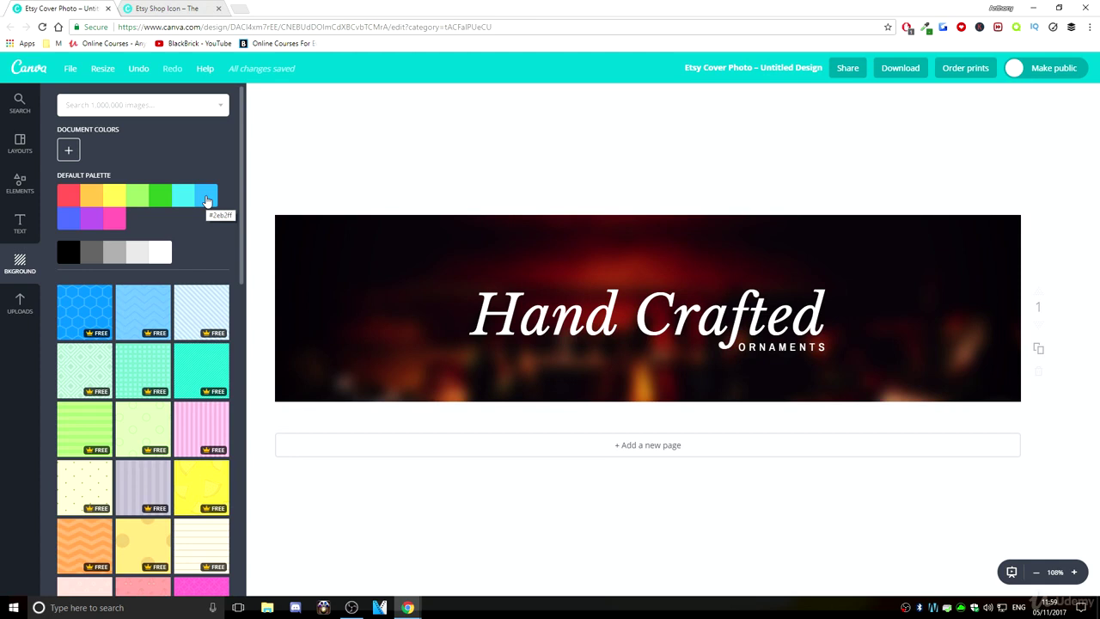
click(206, 201)
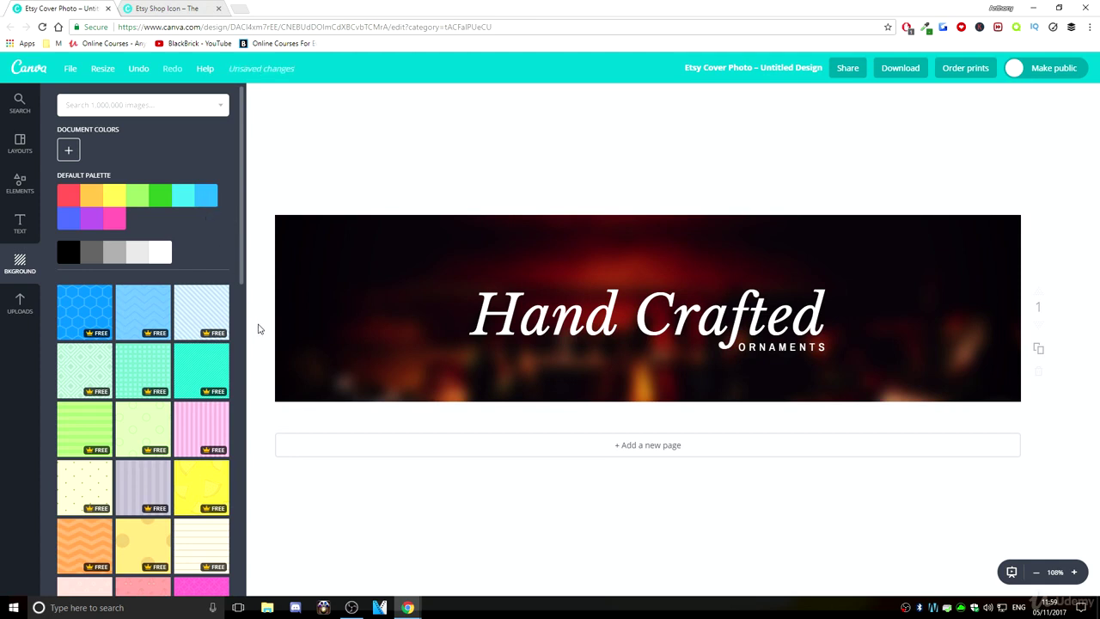
Step: Replace the cover's dark background photo with the free photo looking up between buildings at the sky
click(332, 312)
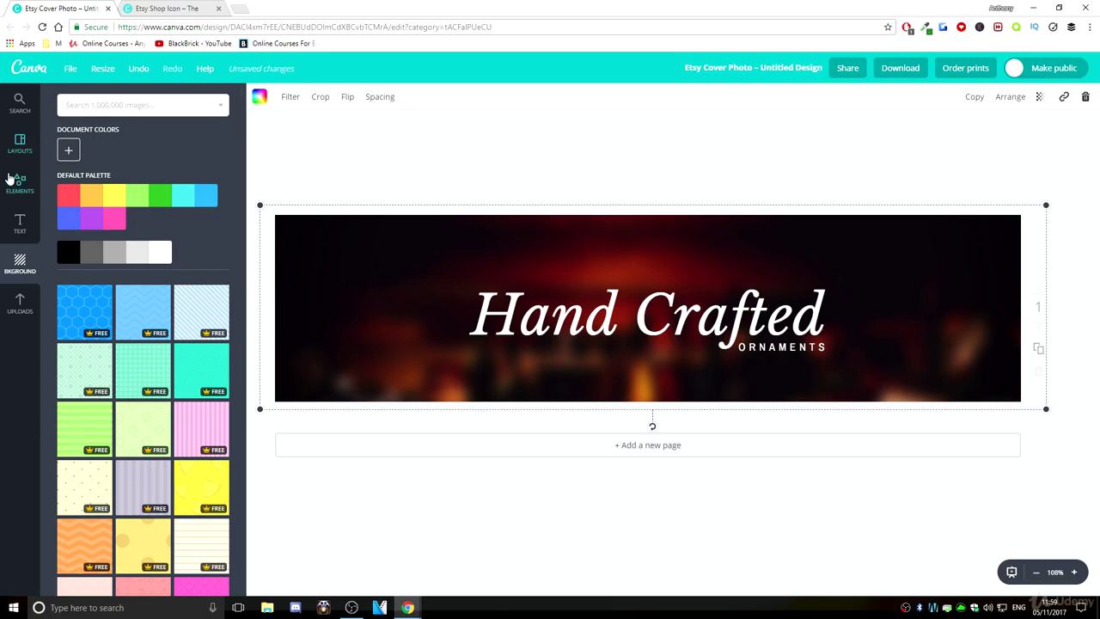
click(20, 183)
click(180, 7)
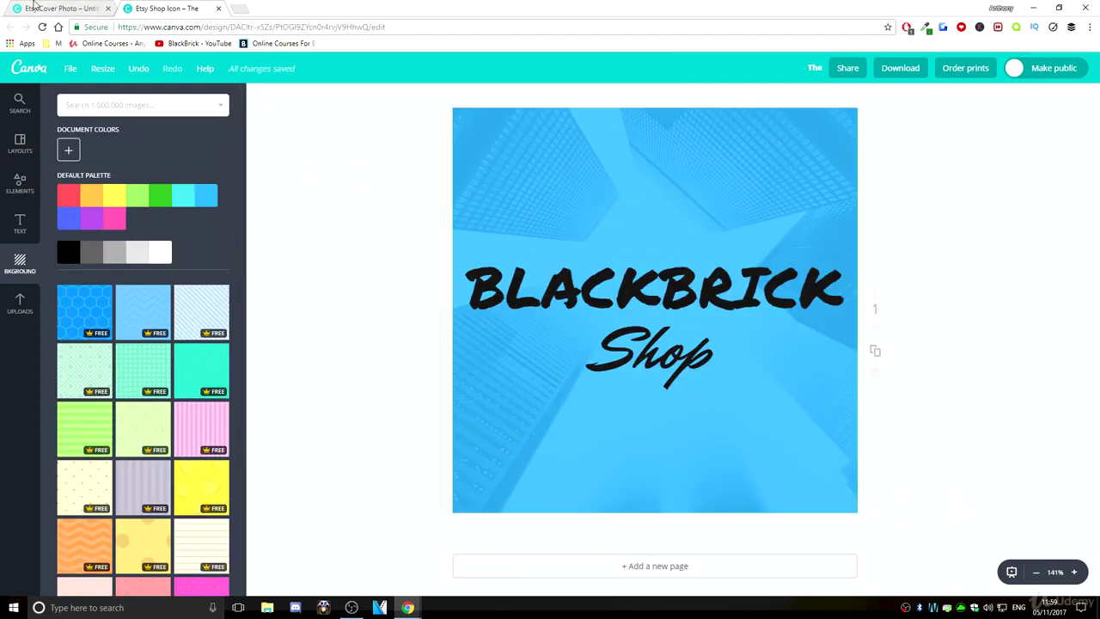
click(34, 8)
click(82, 161)
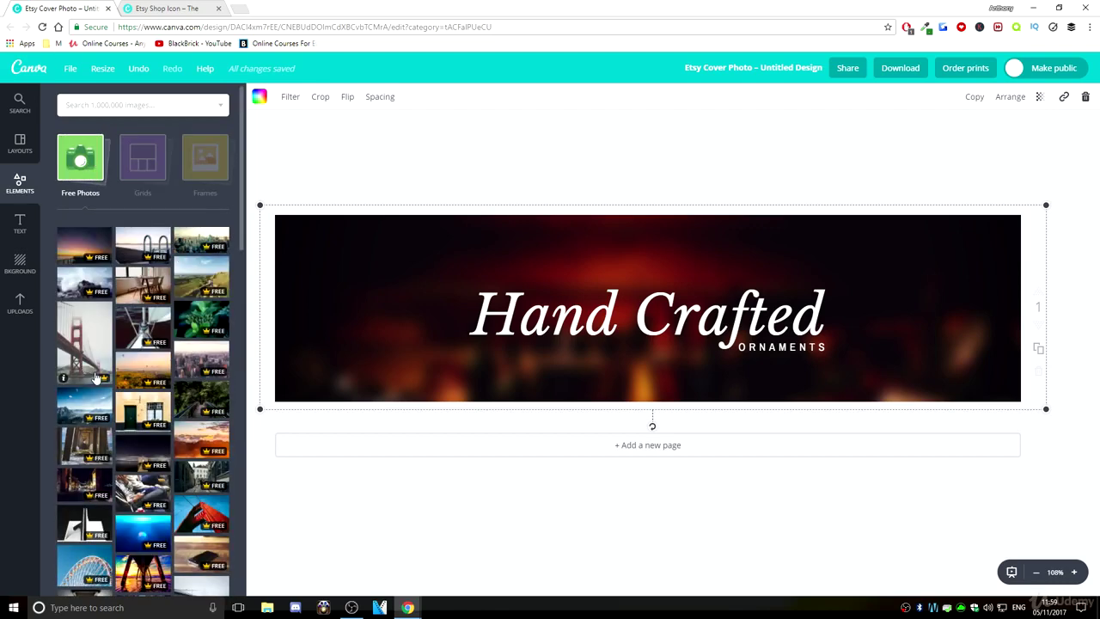
scroll(103, 381, down, 2)
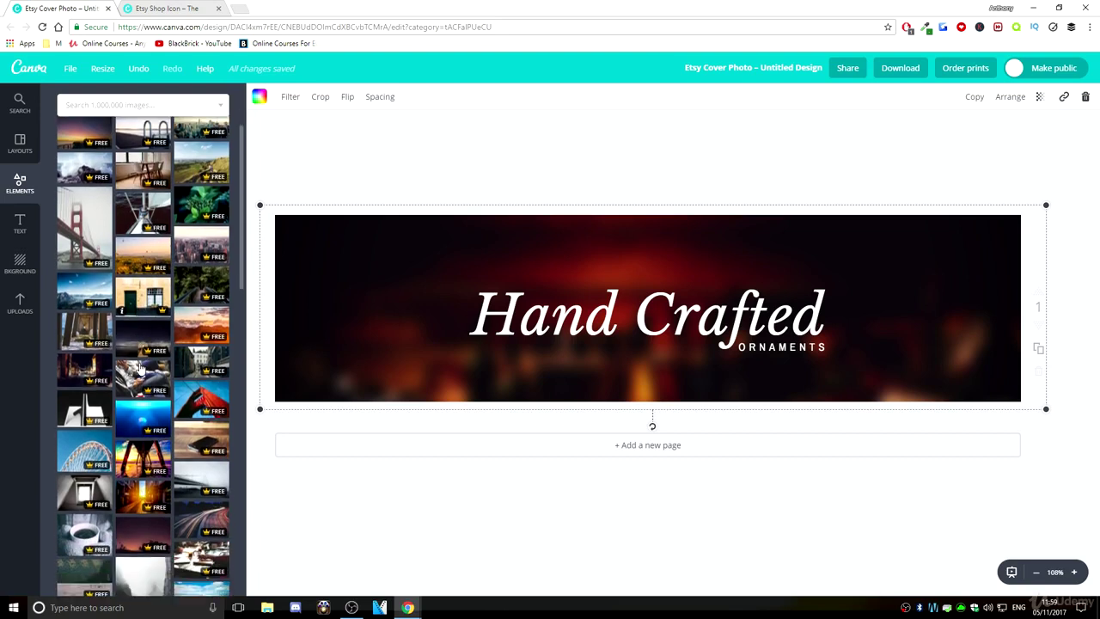
scroll(186, 451, down, 3)
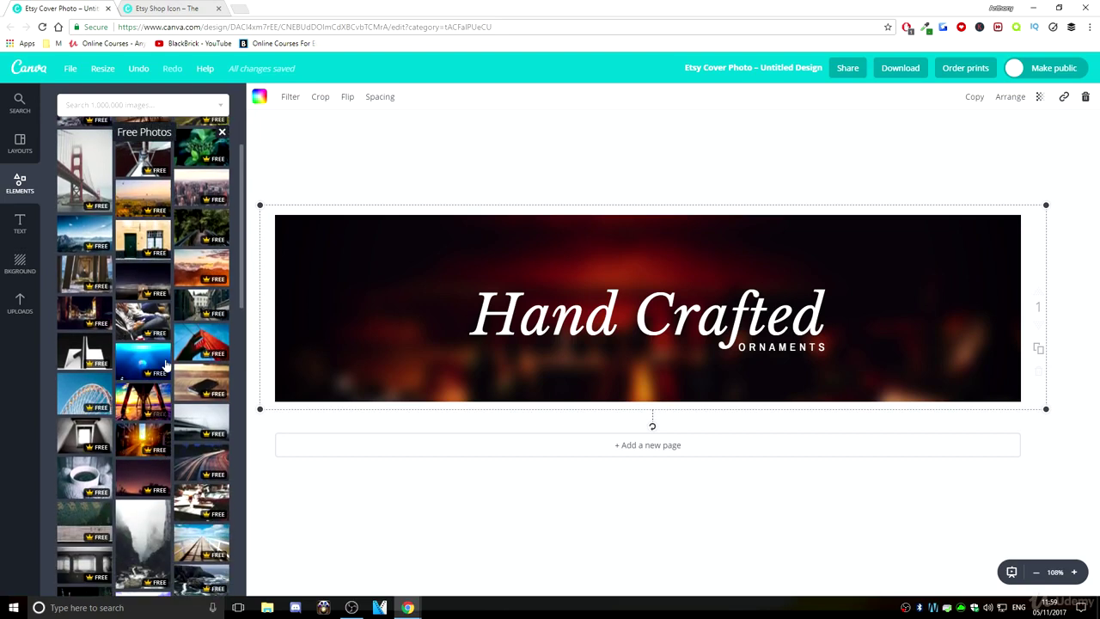
scroll(150, 219, up, 1)
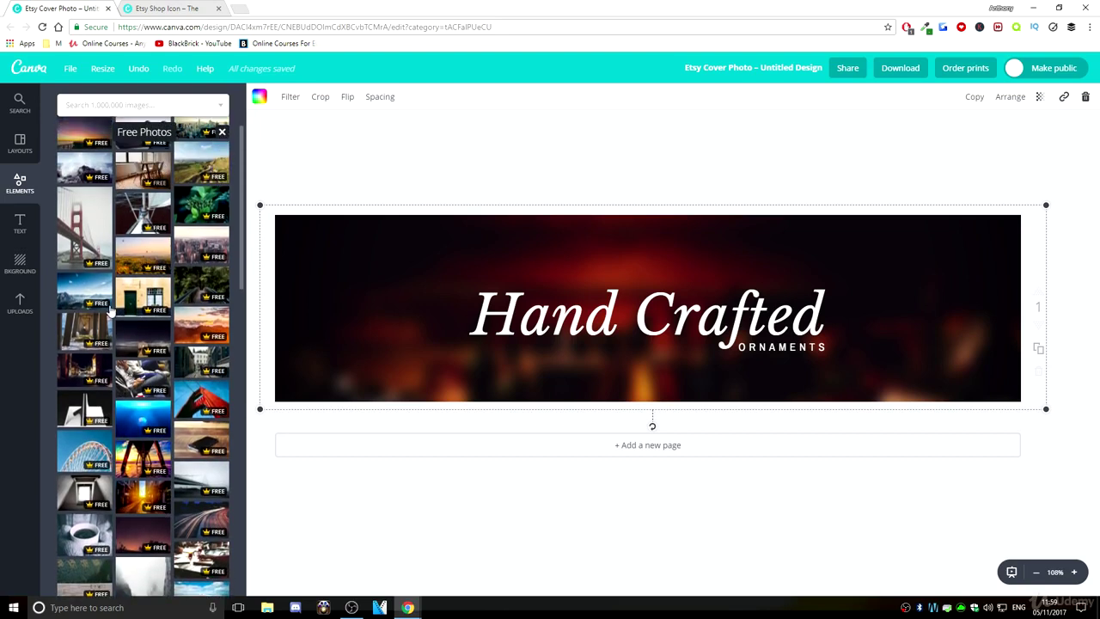
scroll(110, 315, up, 3)
scroll(129, 361, down, 10)
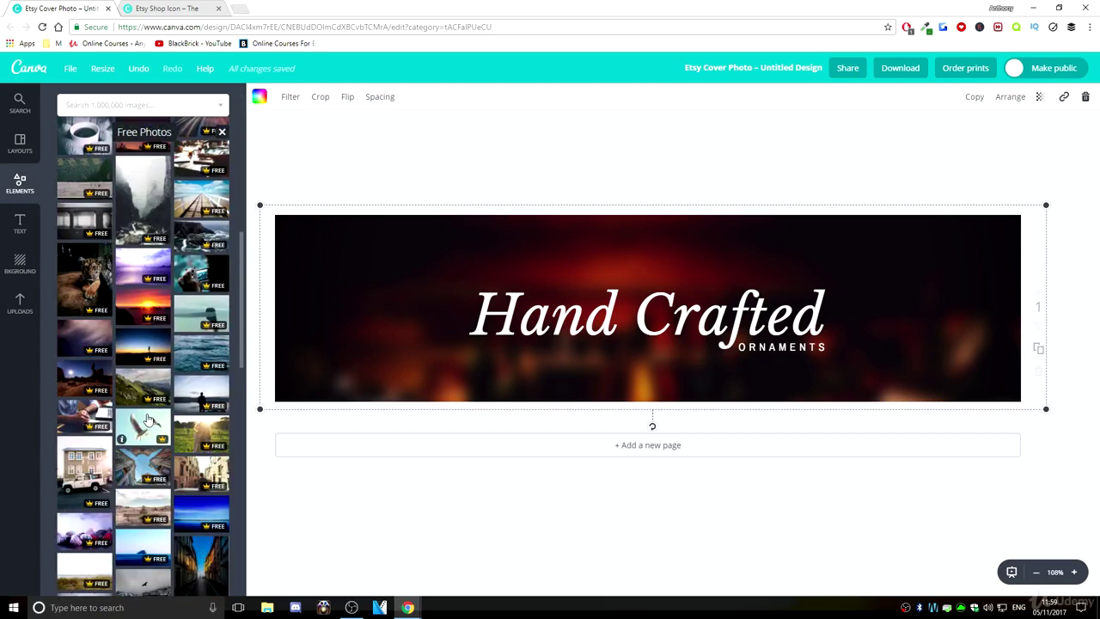
drag(143, 466, 300, 304)
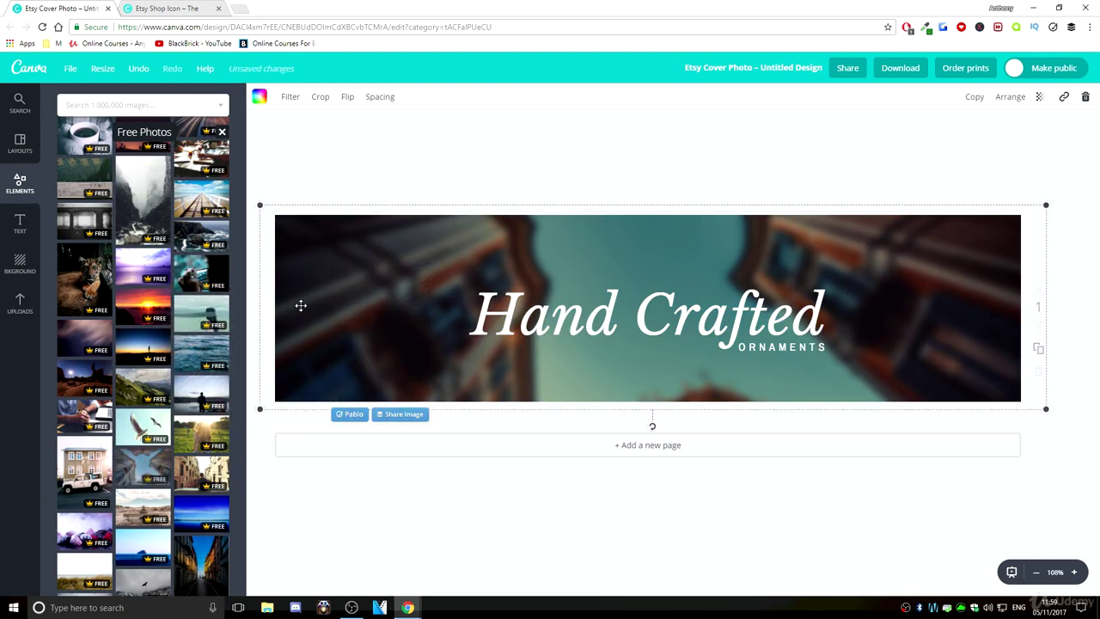
Step: Set the cover photo's transparency to 62 and compare the result with the shop icon
click(1038, 98)
drag(1028, 130, 992, 139)
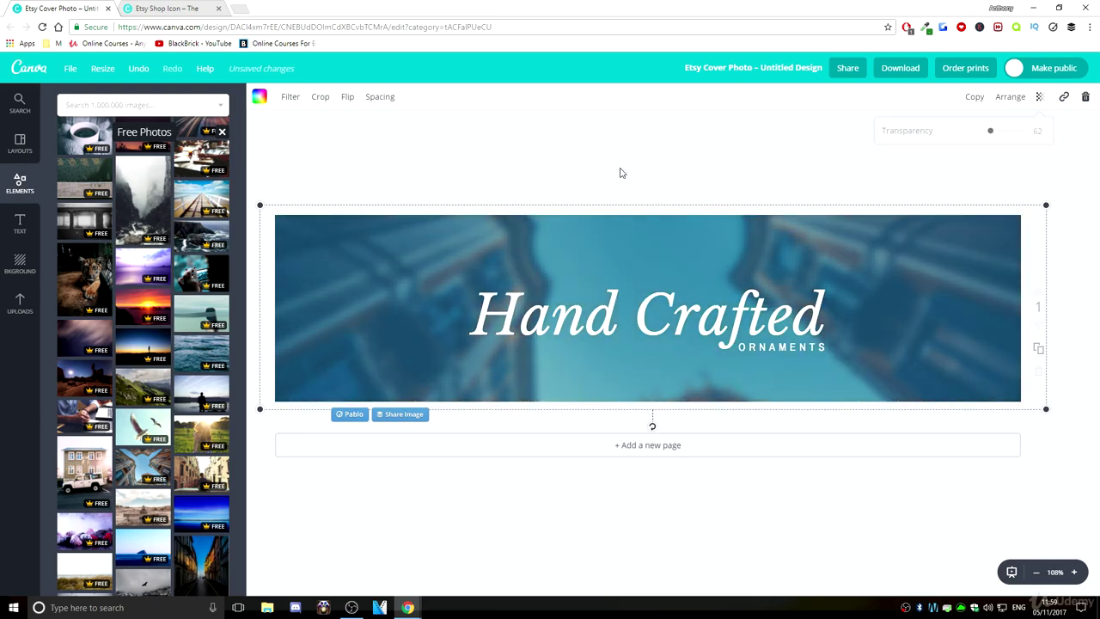
click(168, 8)
click(76, 8)
Step: Remove the blur from the cover photo through its advanced filter options and set its transparency to 20
click(290, 98)
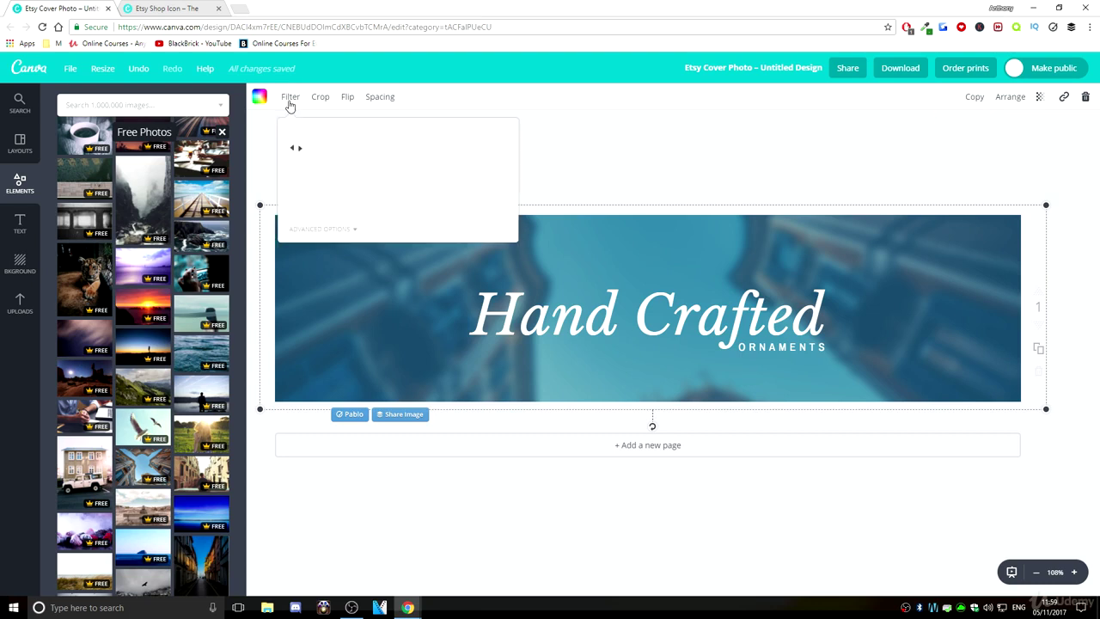
click(327, 230)
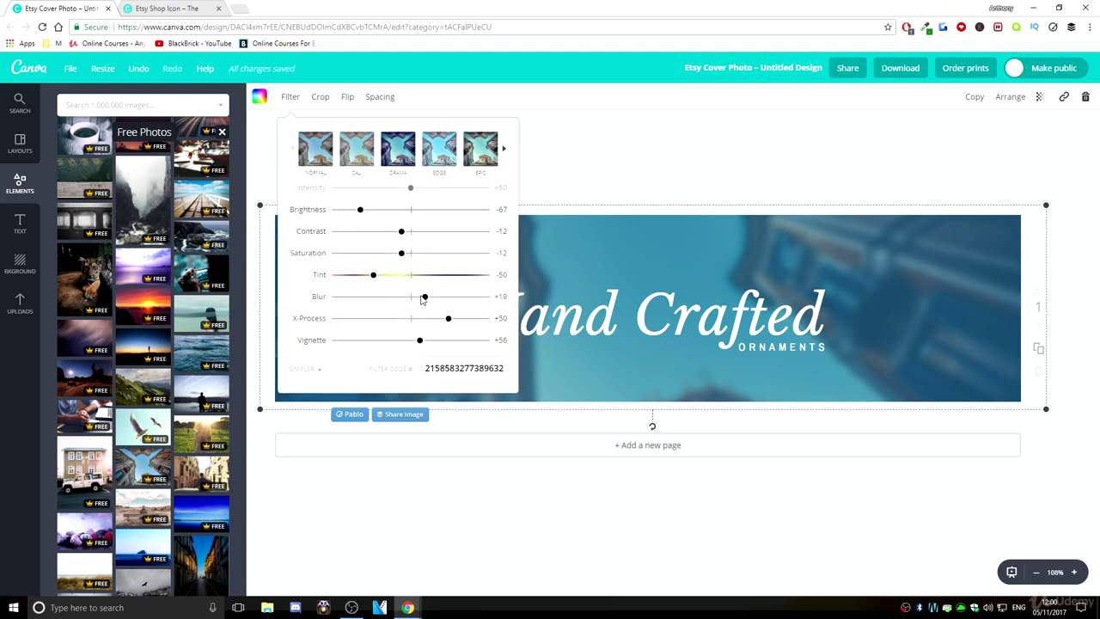
drag(425, 296, 411, 297)
click(1039, 97)
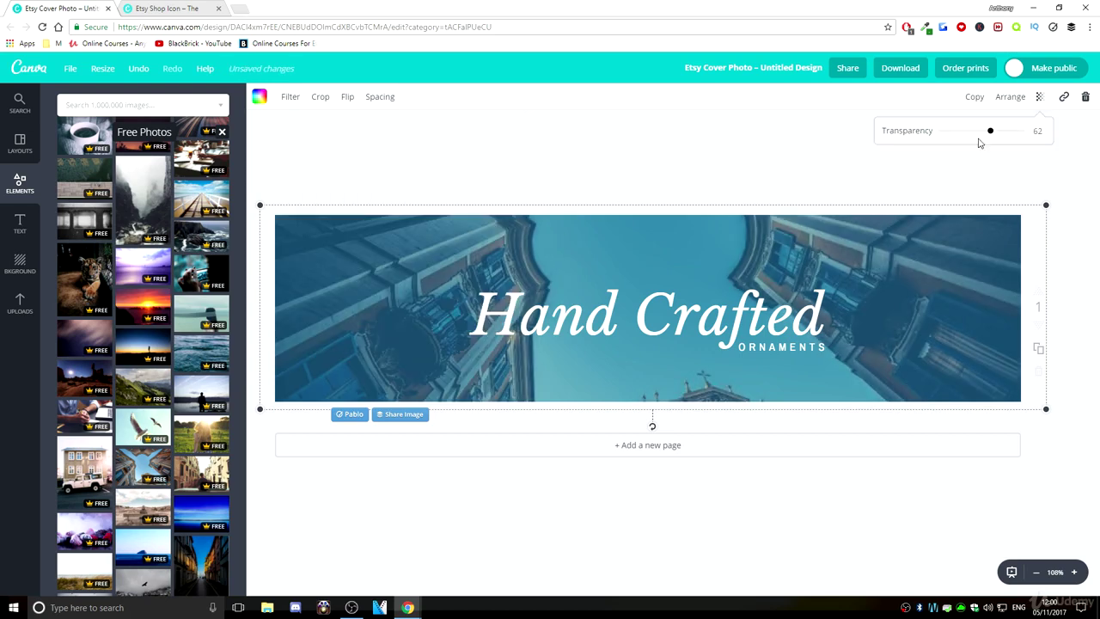
drag(990, 136, 960, 136)
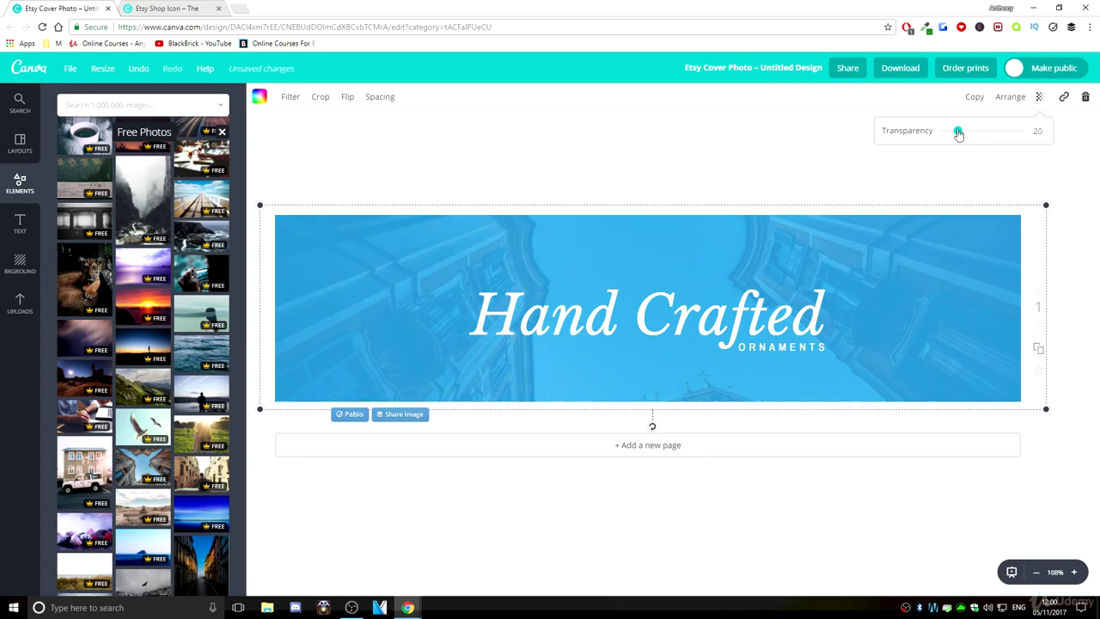
Step: Compare the cover with the shop icon and check which font the icon's BLACKBRICK text uses
click(646, 144)
click(202, 8)
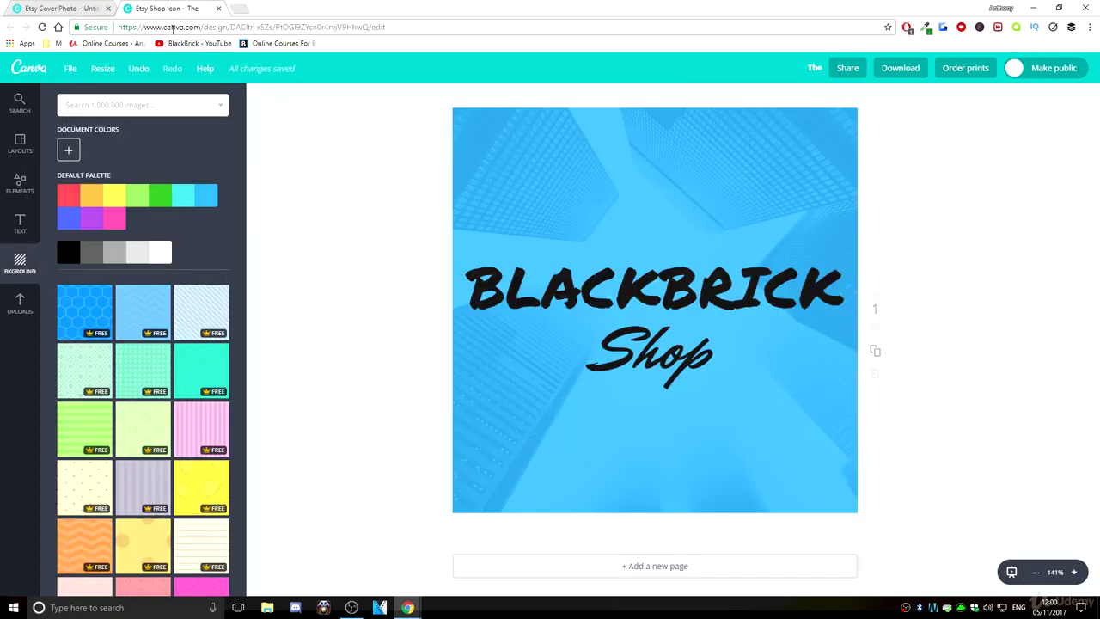
click(101, 8)
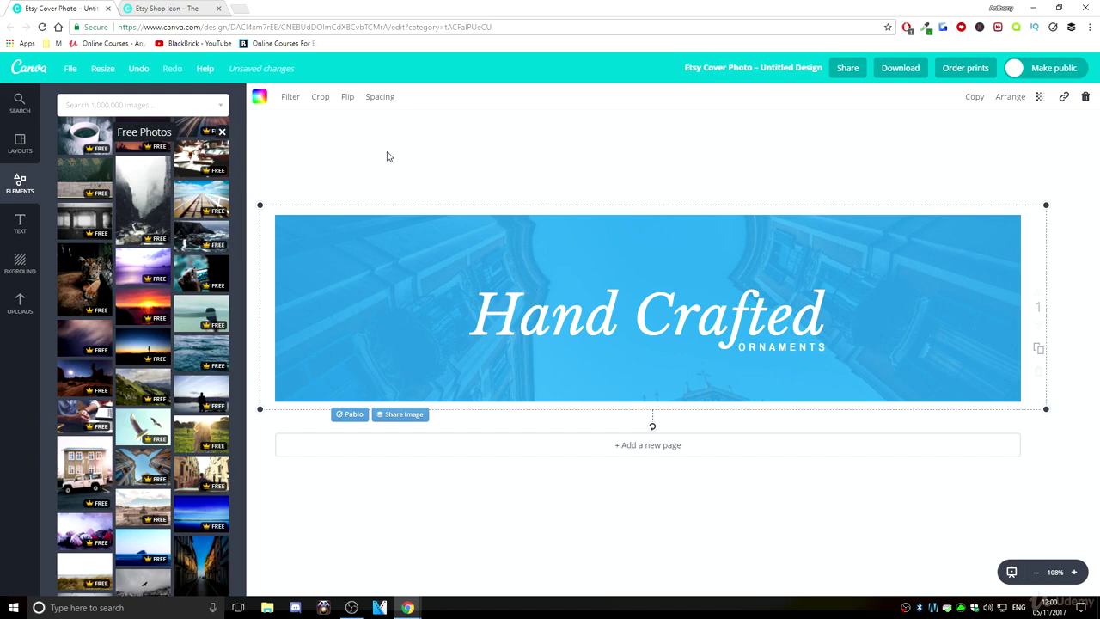
click(203, 8)
click(664, 290)
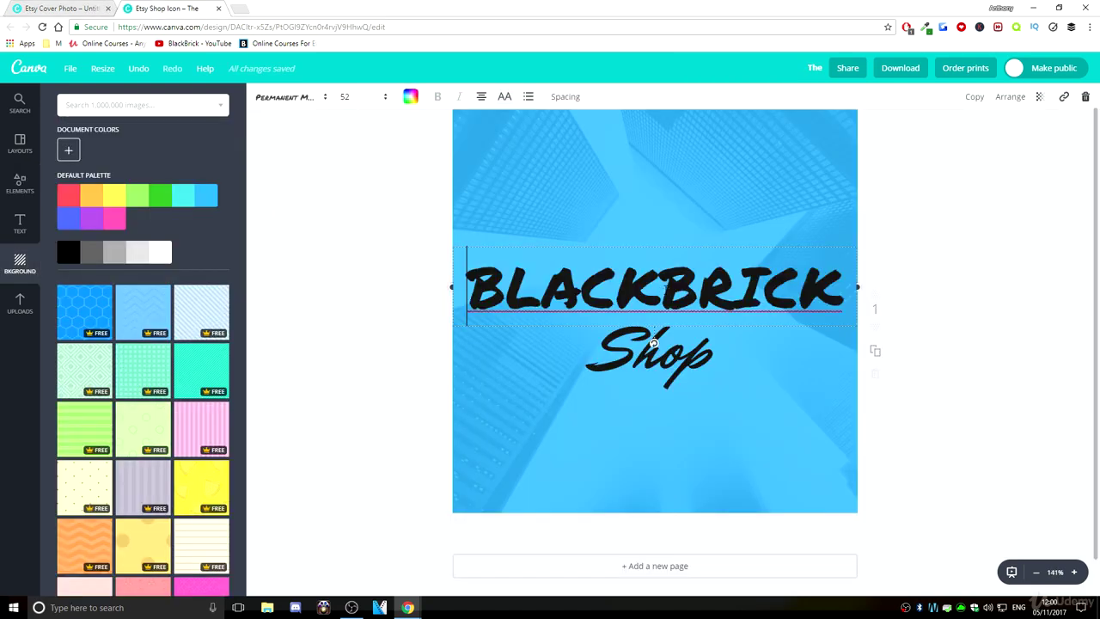
click(81, 8)
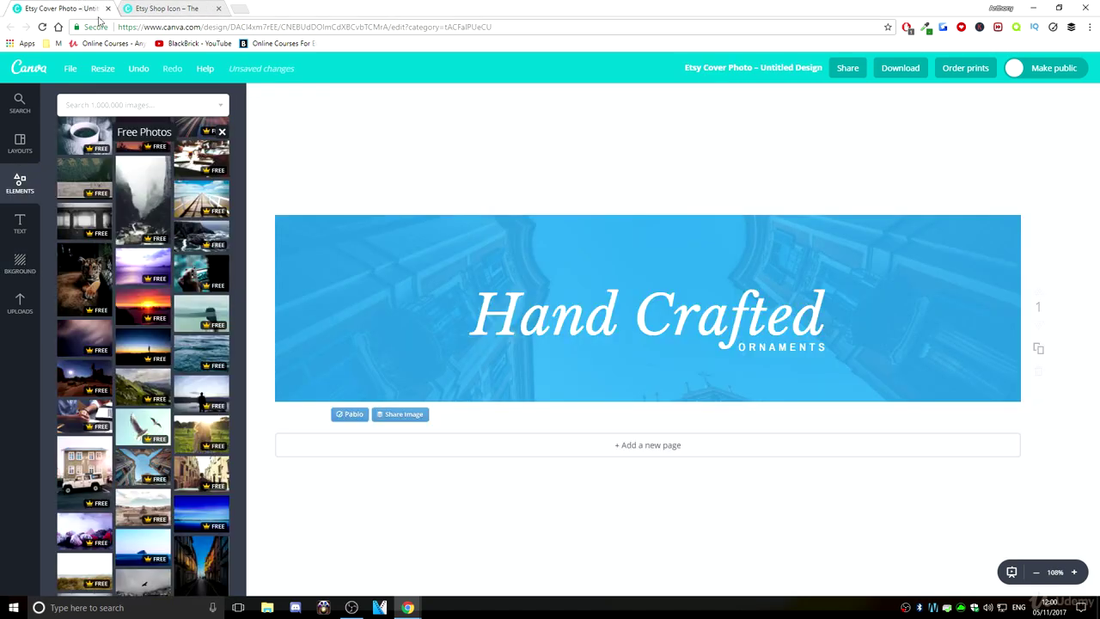
Step: Set the font of the cover's Hand Crafted heading to Permanent Marker to match the shop icon
click(649, 314)
click(289, 96)
scroll(322, 339, down, 10)
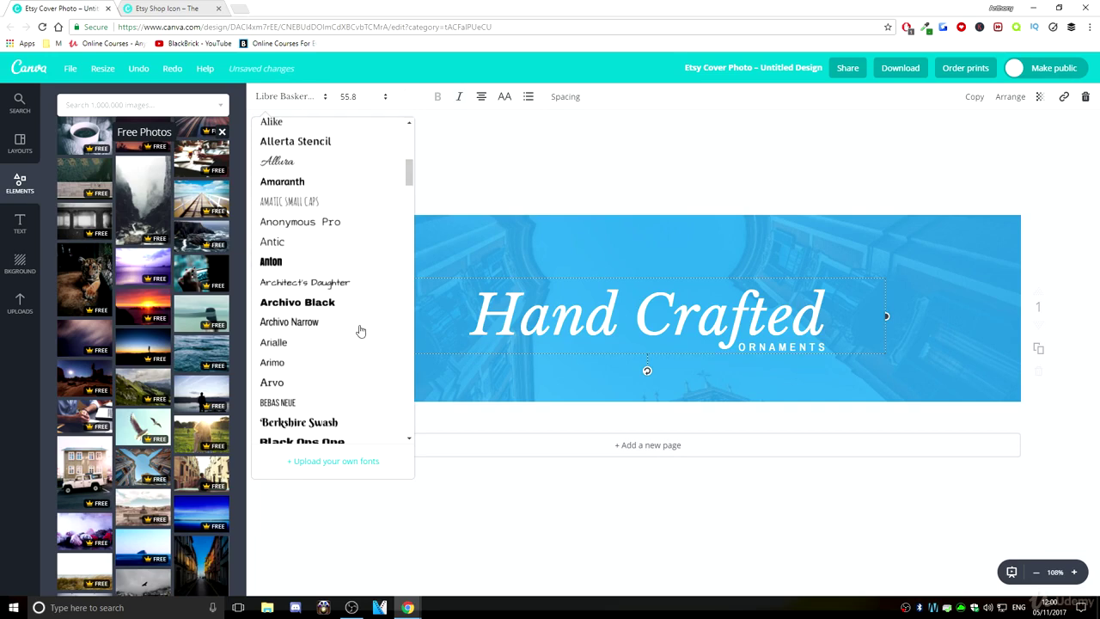
scroll(299, 344, down, 10)
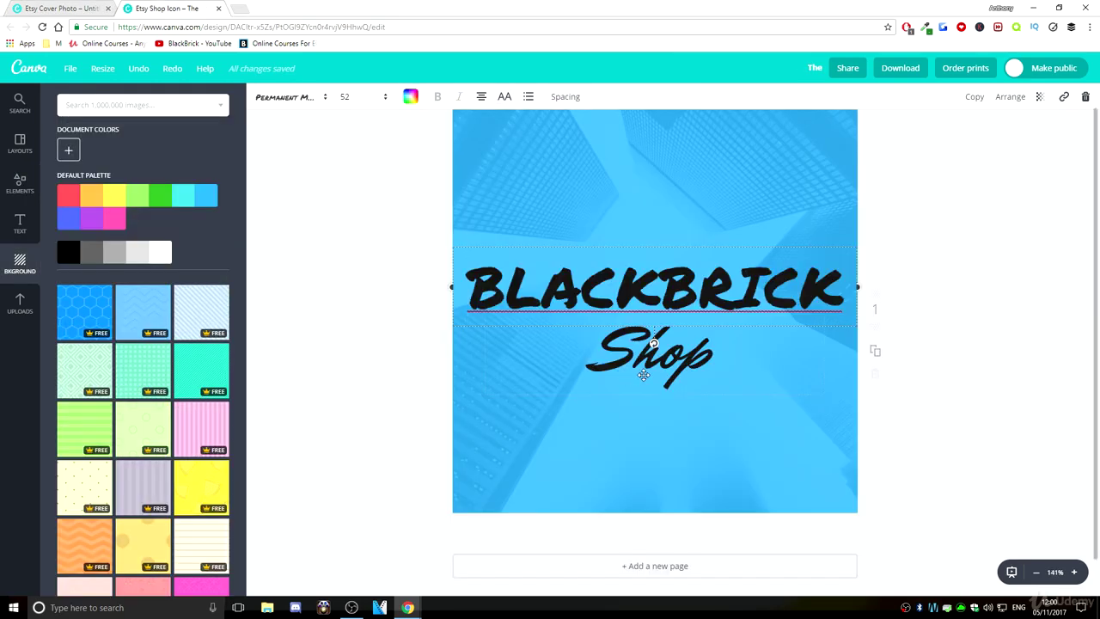
Step: Apply the Mr Dafoe font of the icon's Shop text to the cover's ORNAMENTS line, and change the cover heading to BlackBrick
click(277, 97)
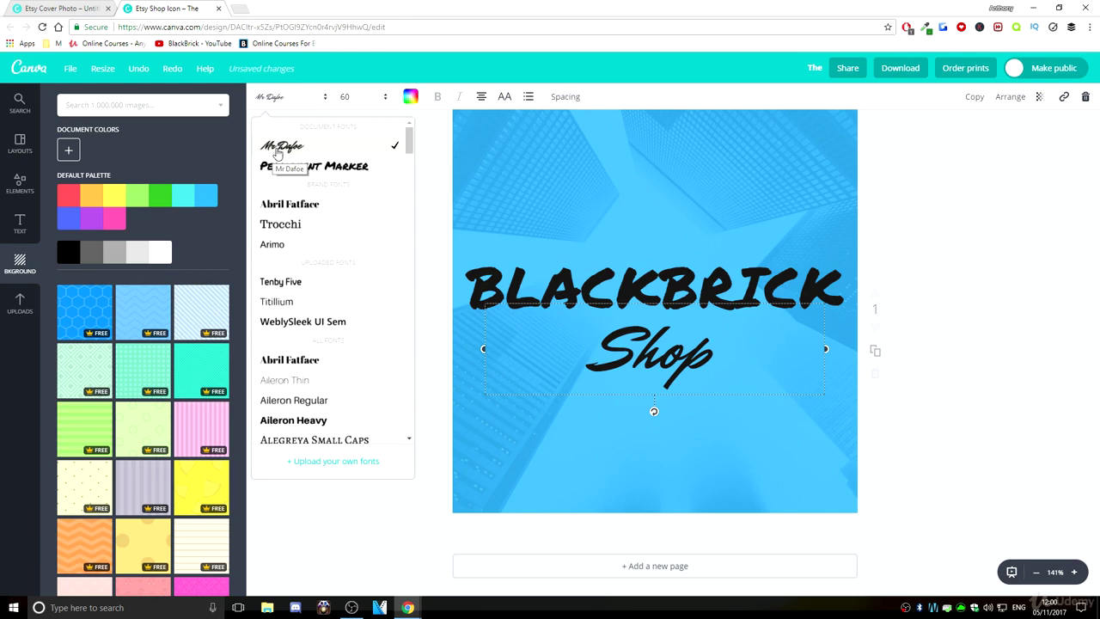
click(90, 8)
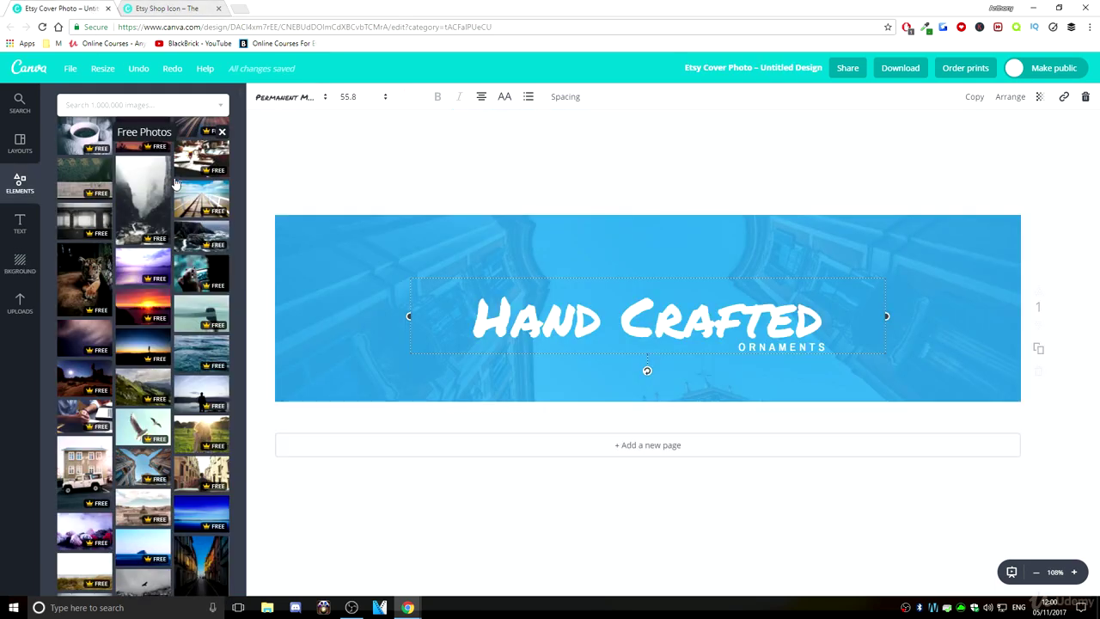
click(761, 346)
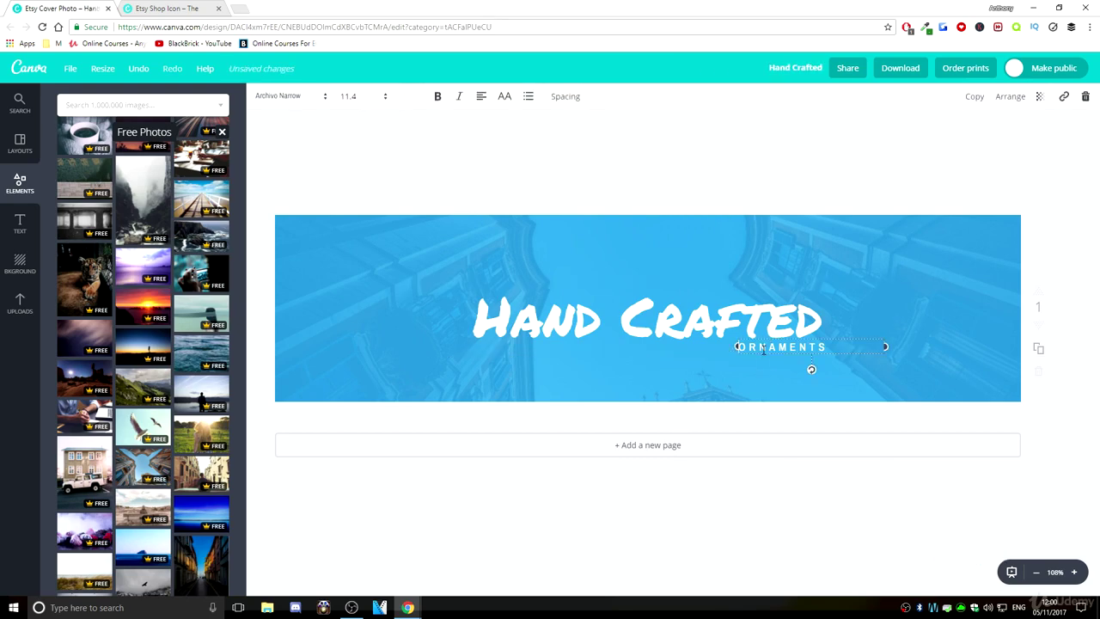
click(315, 102)
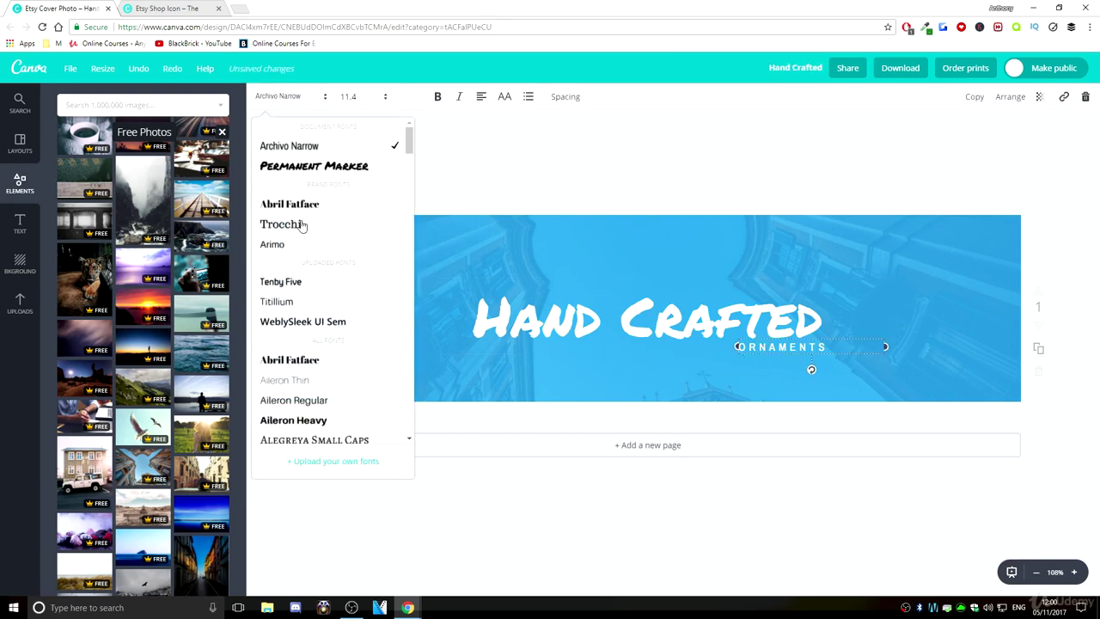
scroll(336, 341, down, 10)
scroll(339, 348, down, 10)
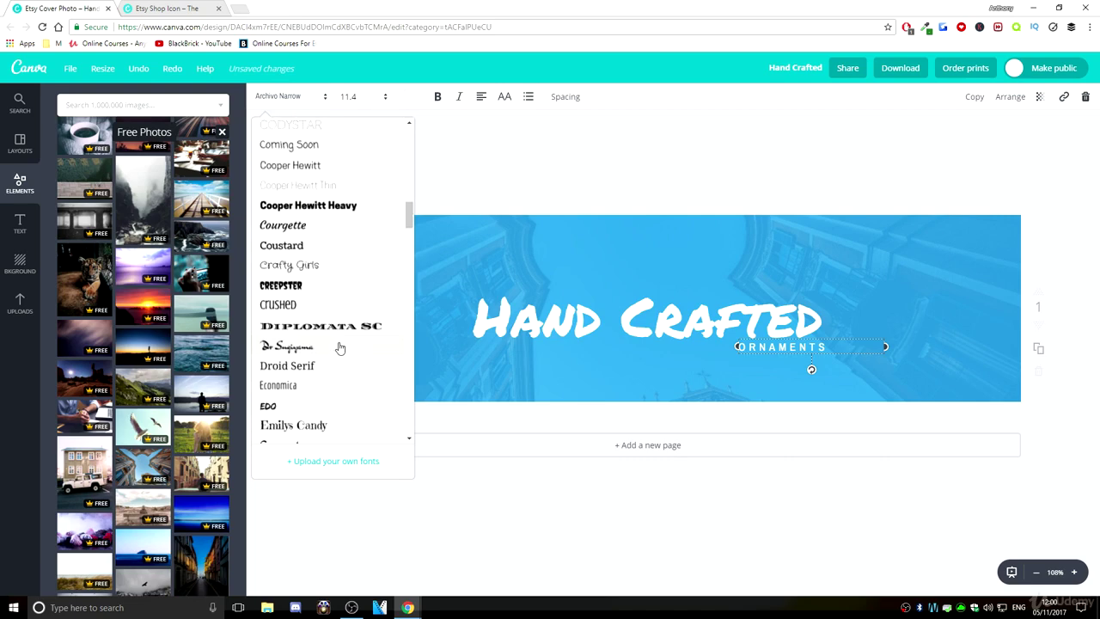
scroll(329, 352, down, 10)
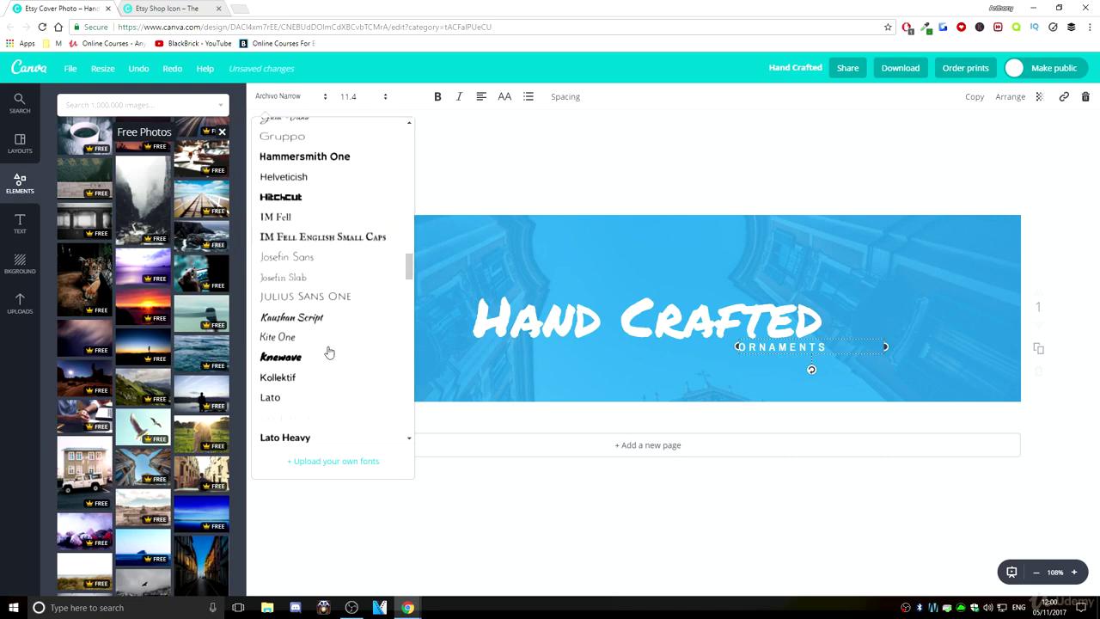
click(316, 406)
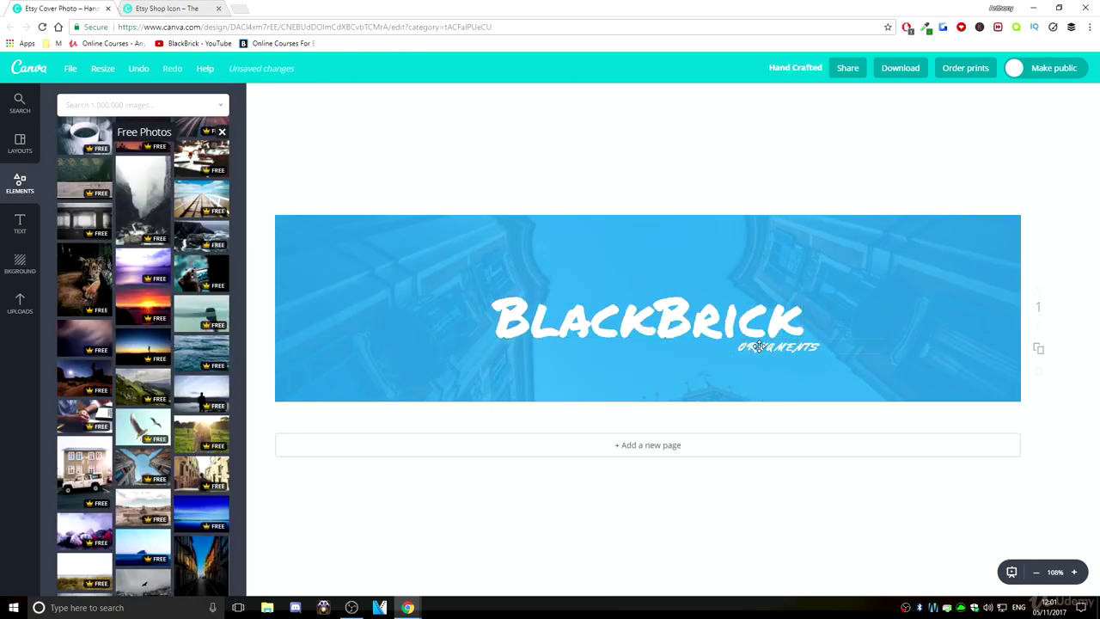
Step: Replace the ORNAMENTS text under the cover heading with Shop and set its font size to 21
click(883, 347)
double_click(883, 347)
text(G)
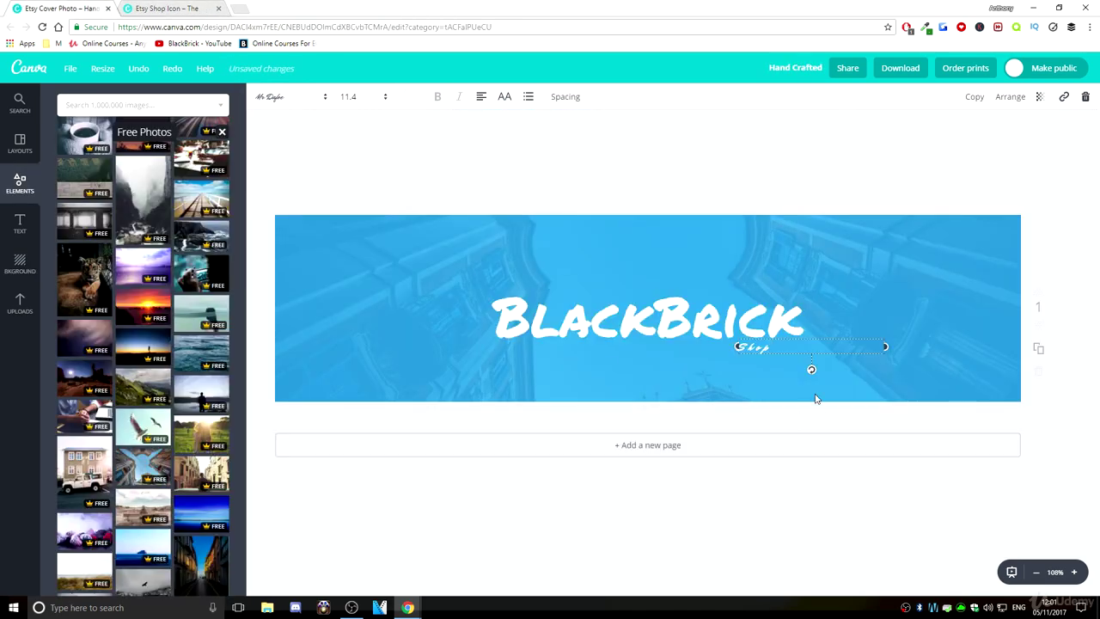
drag(736, 346, 775, 346)
click(348, 96)
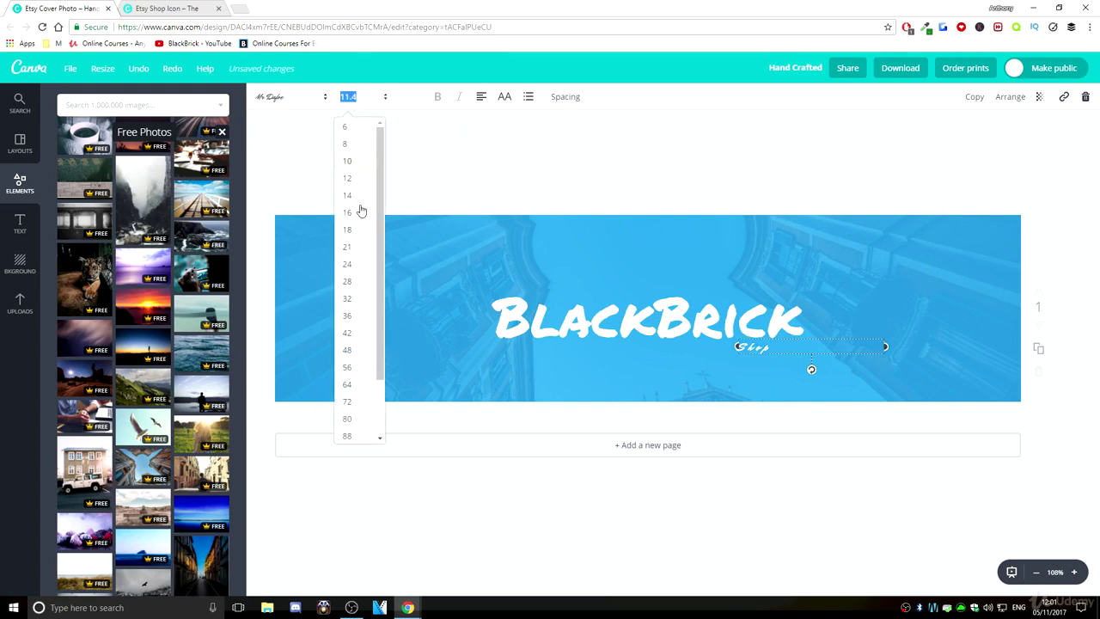
click(362, 248)
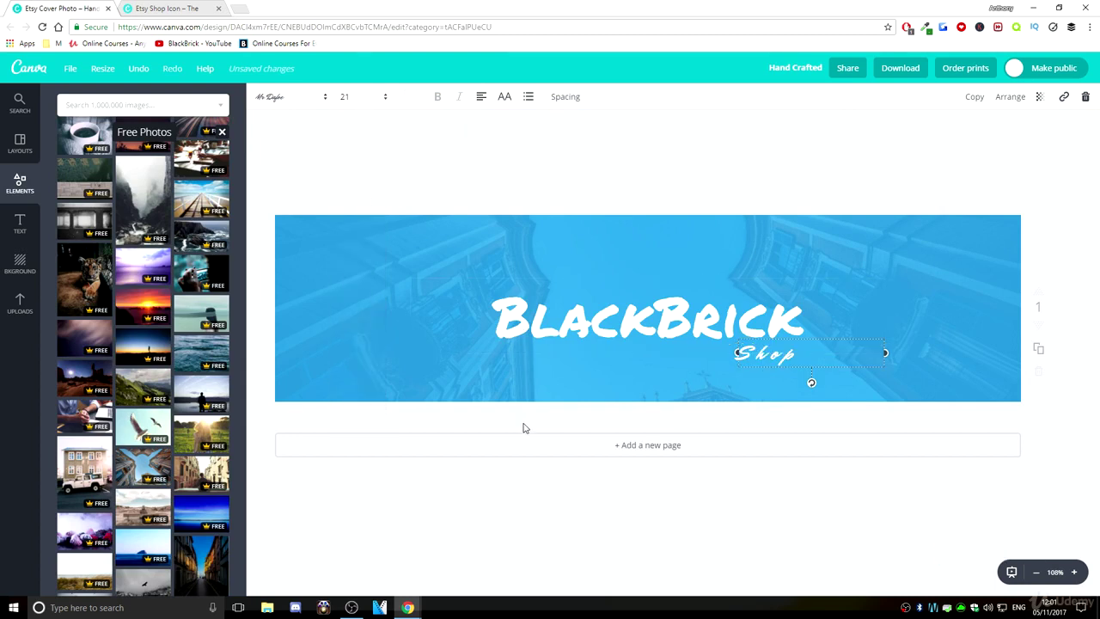
click(533, 513)
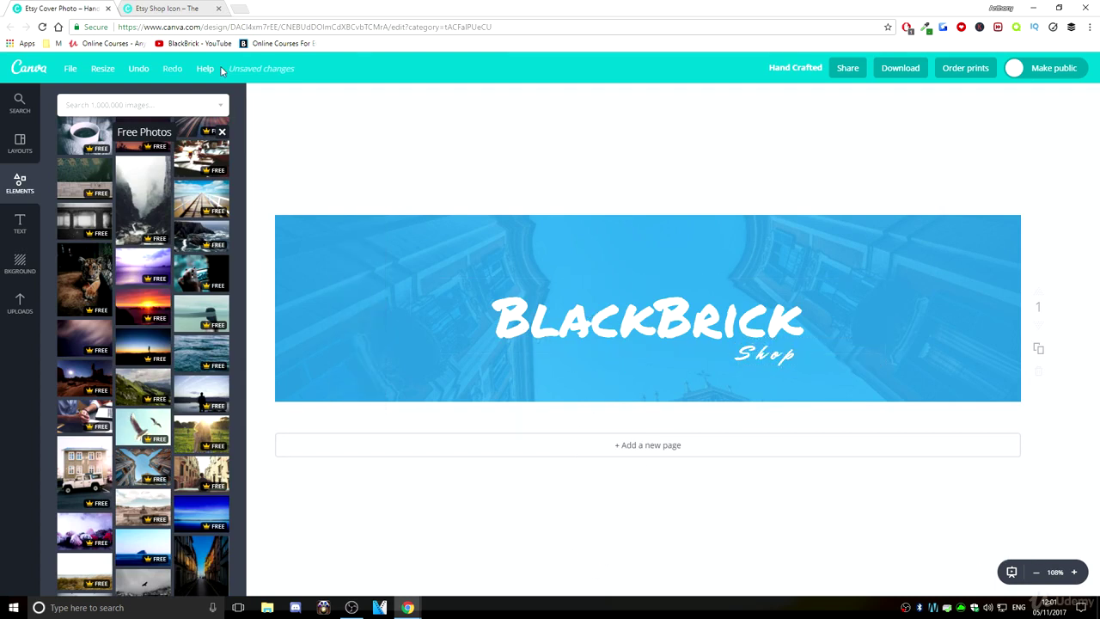
Step: Change both the BLACKBRICK and Shop text on the shop icon design to white
click(146, 8)
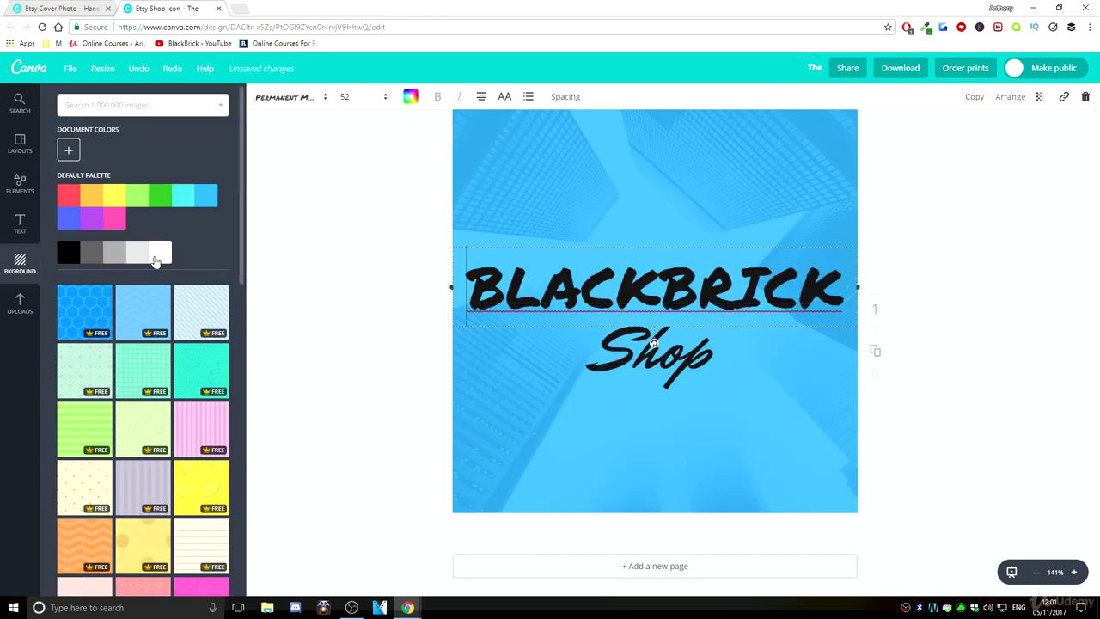
click(159, 252)
key(ctrl+z)
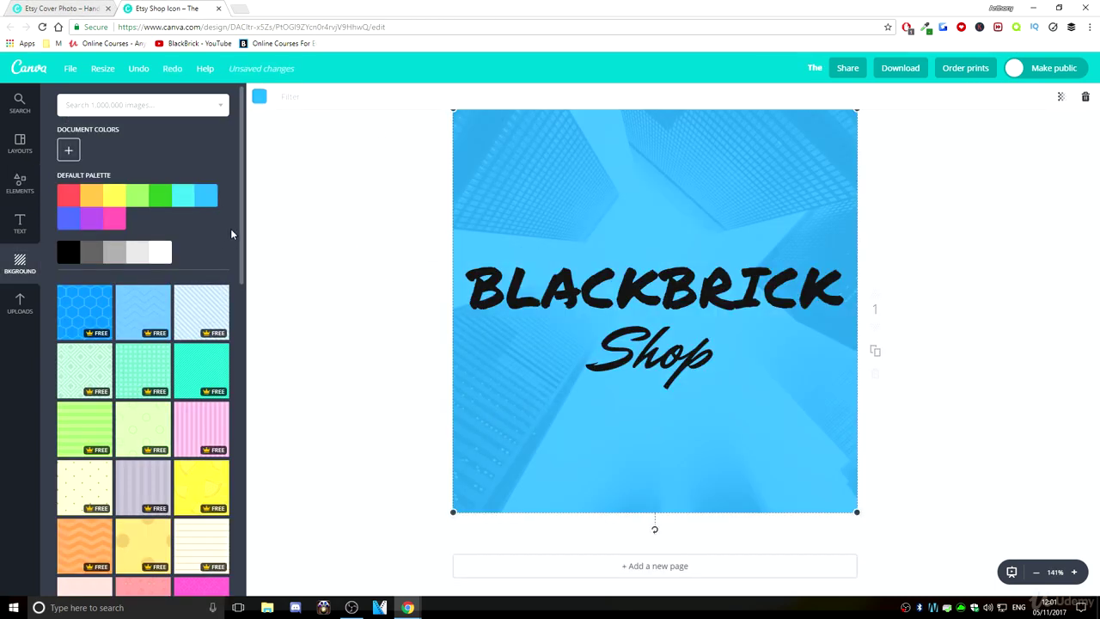
click(20, 144)
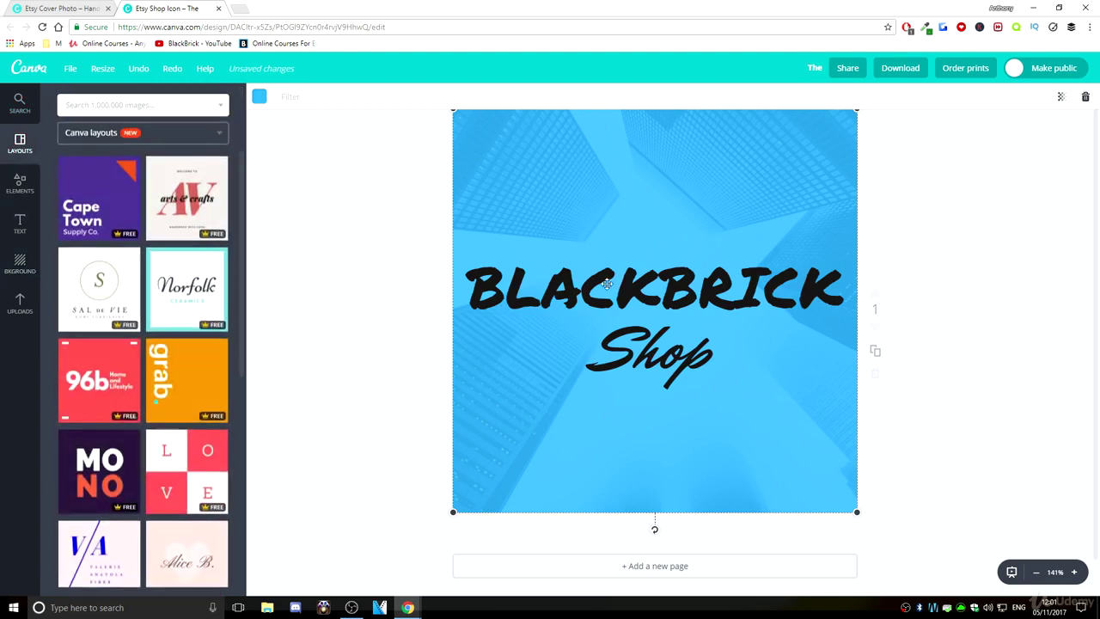
click(470, 292)
click(410, 96)
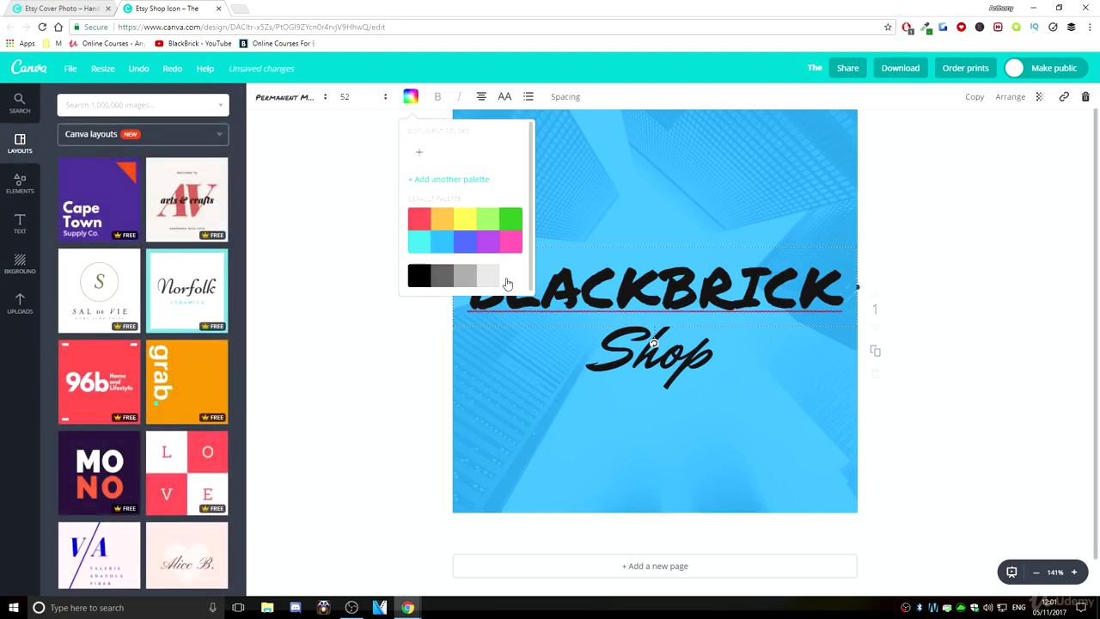
click(509, 277)
click(636, 362)
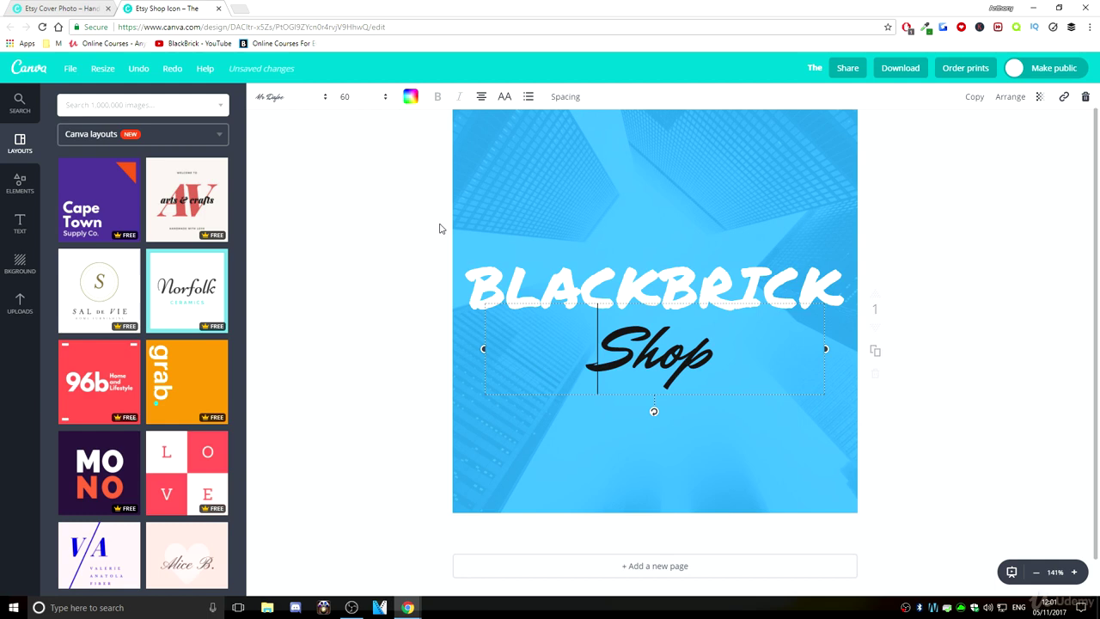
click(410, 96)
click(487, 275)
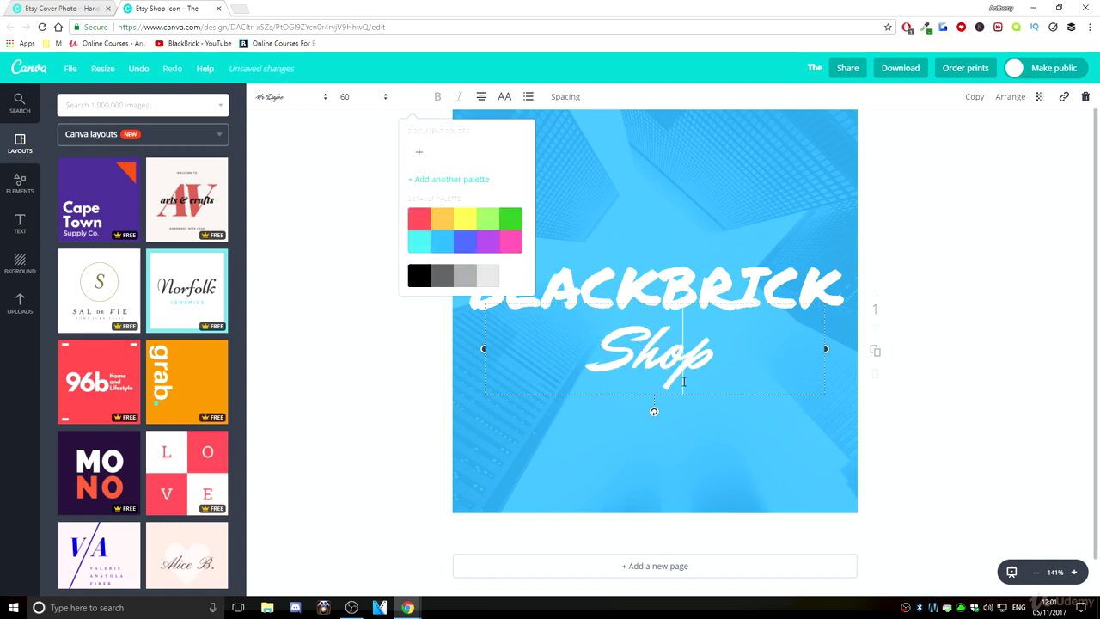
click(299, 241)
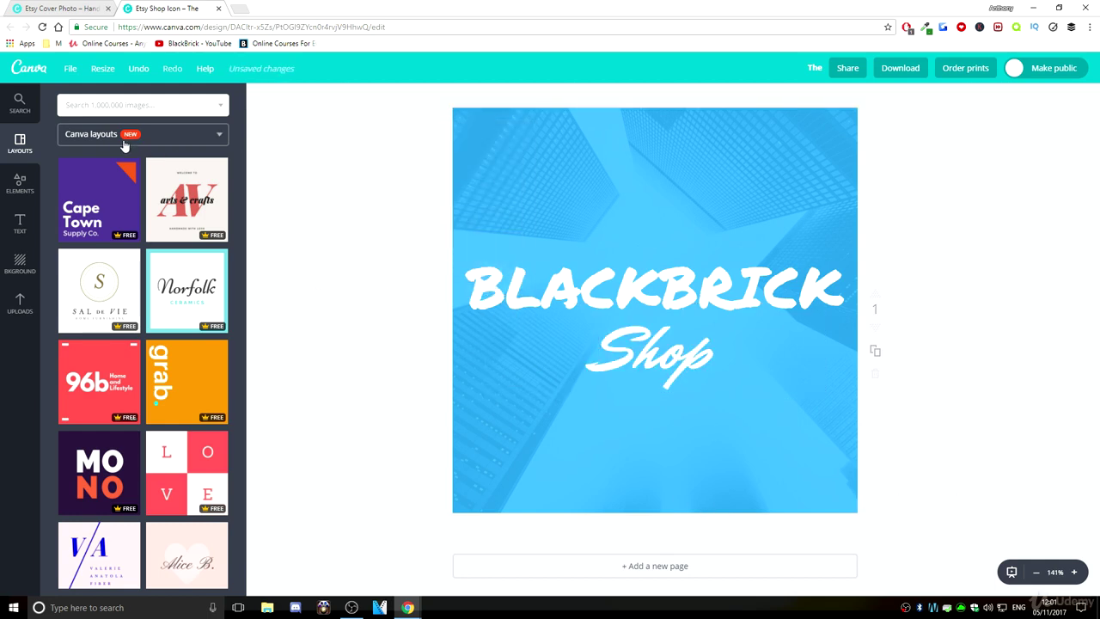
Step: Move the BlackBrick heading and the Shop line slightly upward on the cover
click(60, 9)
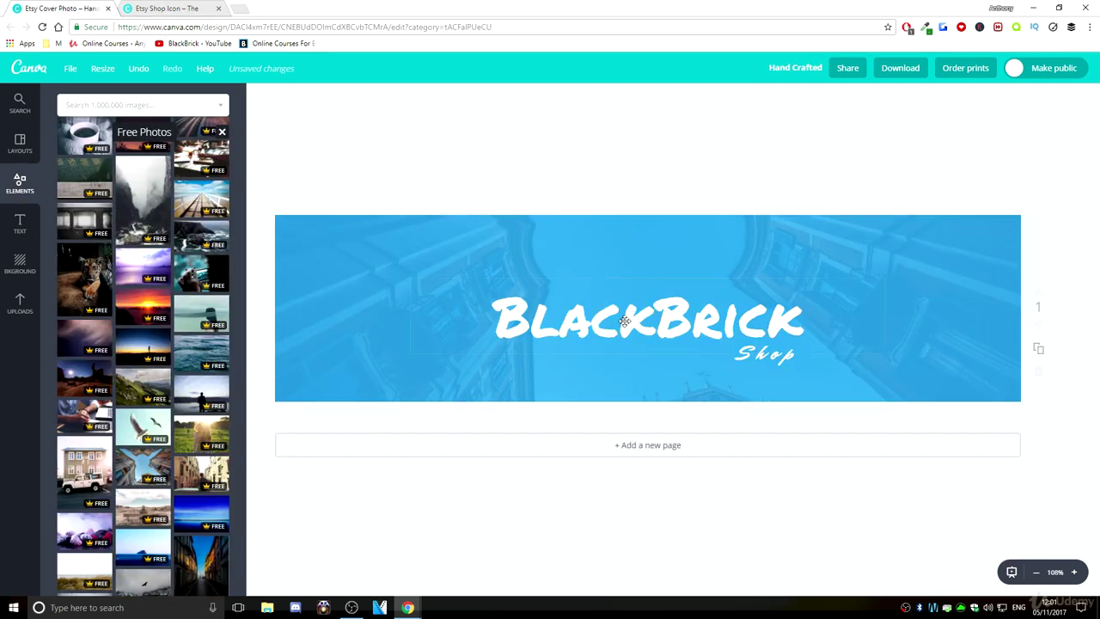
drag(756, 351, 762, 340)
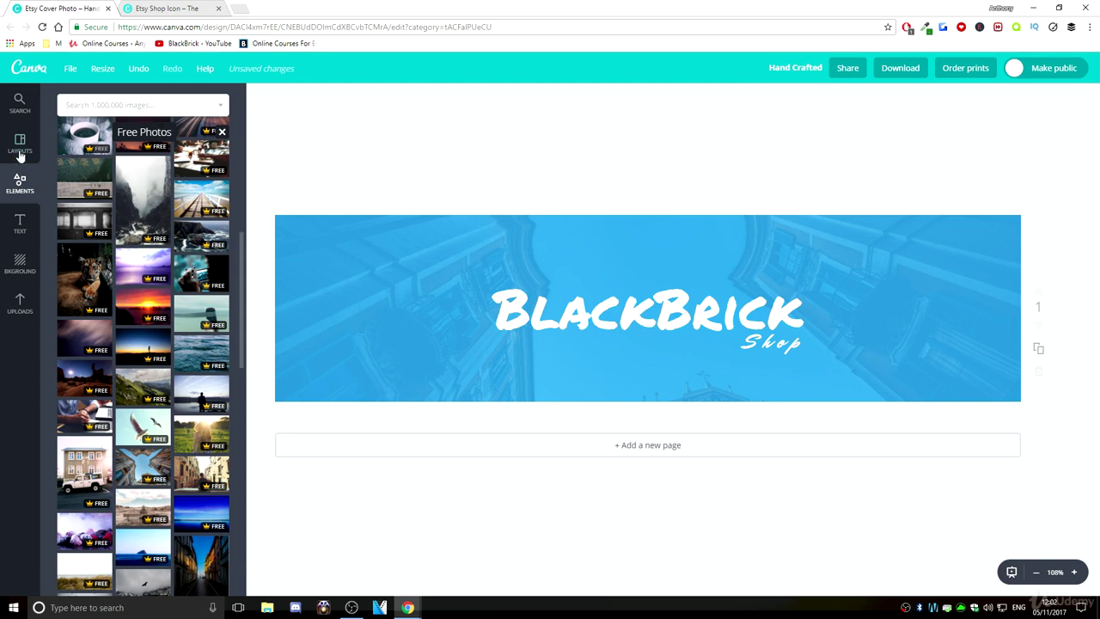
Step: Search the images for facebook, add the dark blue rounded-square Facebook icon, and shrink it into the cover's lower-left corner
click(93, 104)
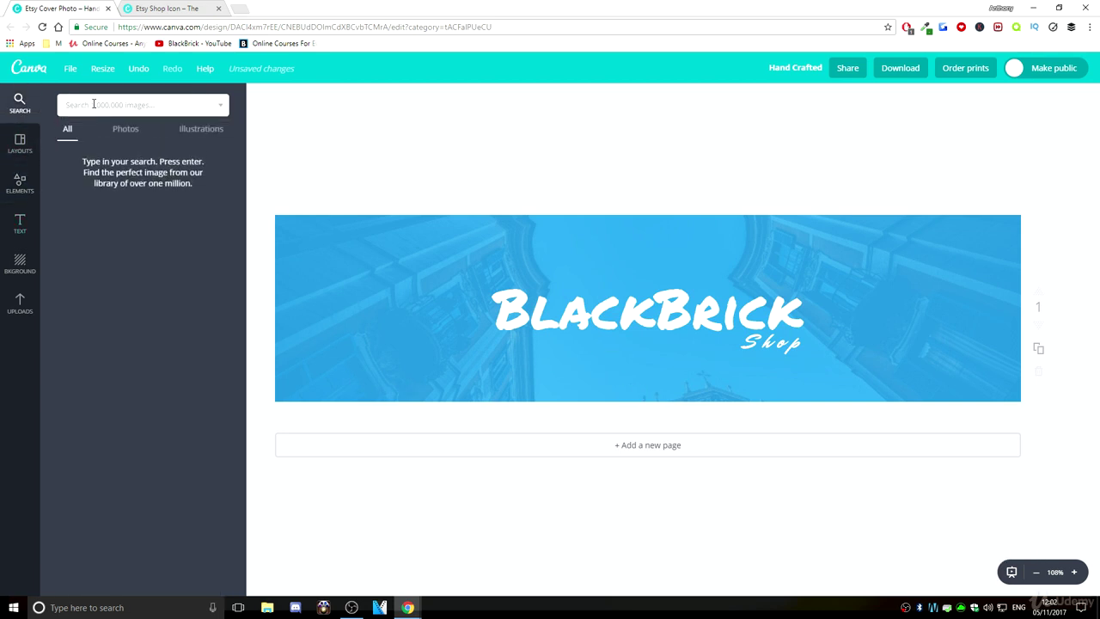
text(facebook)
key(Return)
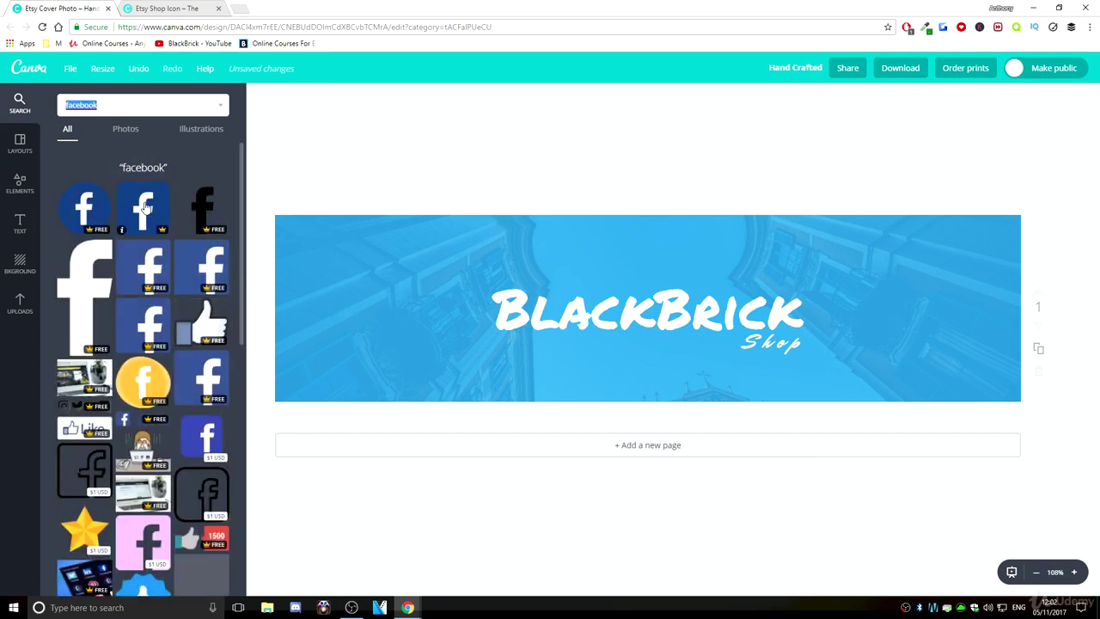
click(144, 207)
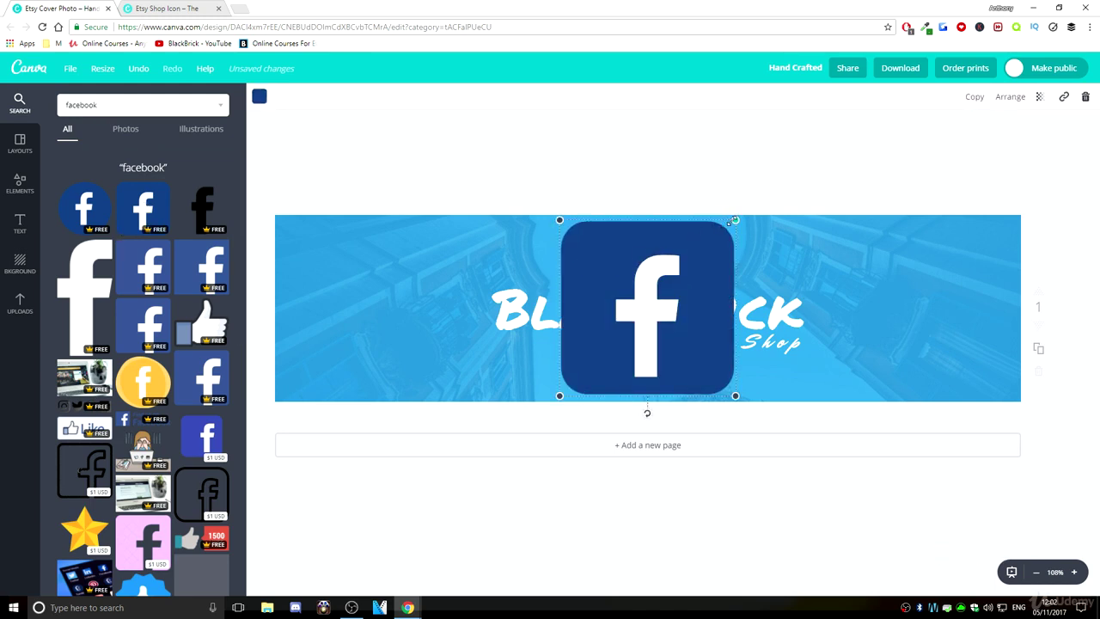
drag(733, 220, 295, 378)
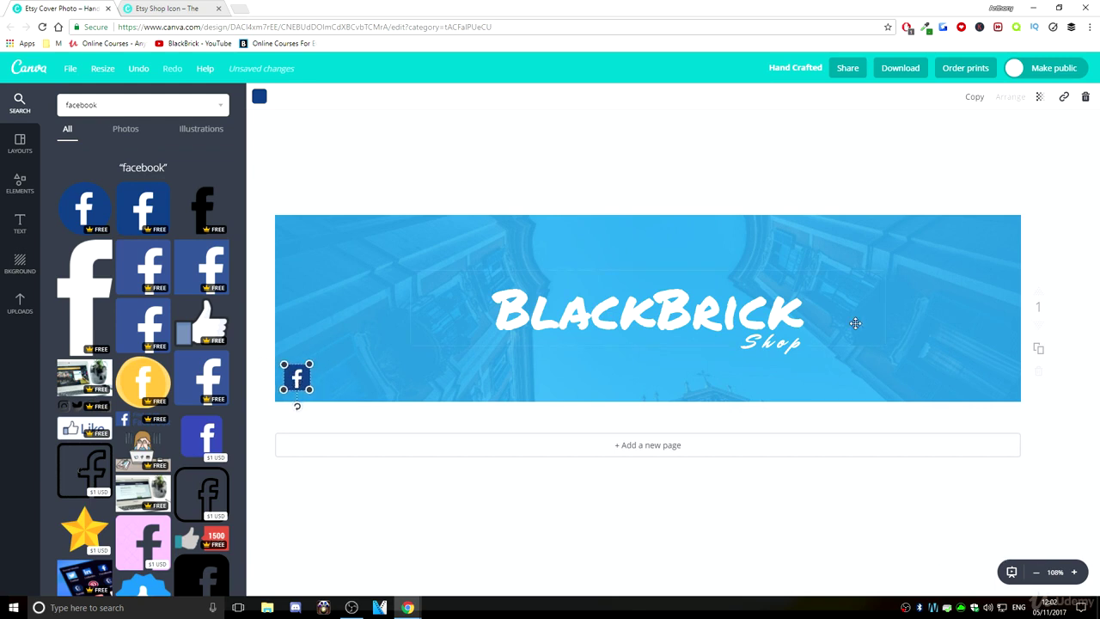
Step: Duplicate the cover's Shop text and place the copy directly beside the Facebook icon
click(800, 337)
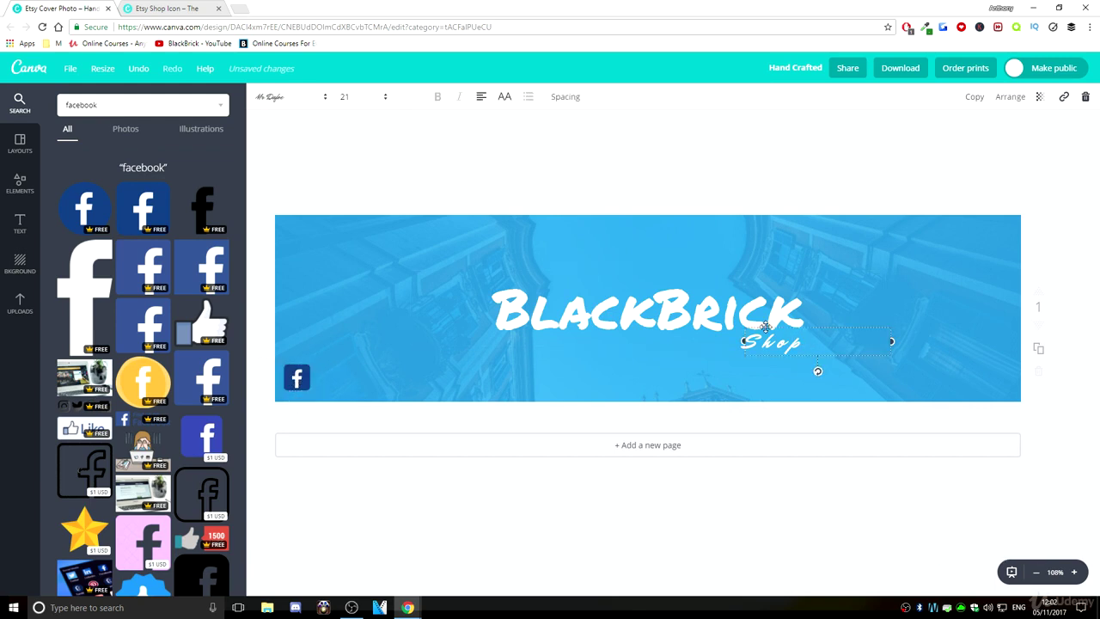
key(ctrl+d)
drag(801, 346, 355, 358)
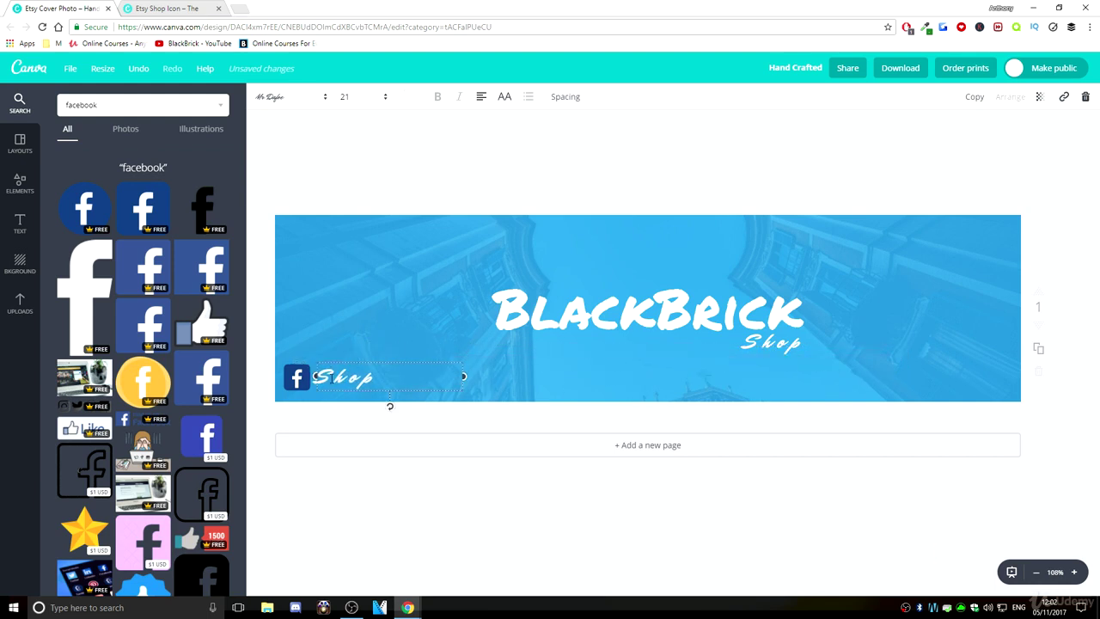
Step: Set the copied Shop text beside the Facebook icon to the Aileron Thin font at size 16
double_click(332, 378)
click(277, 102)
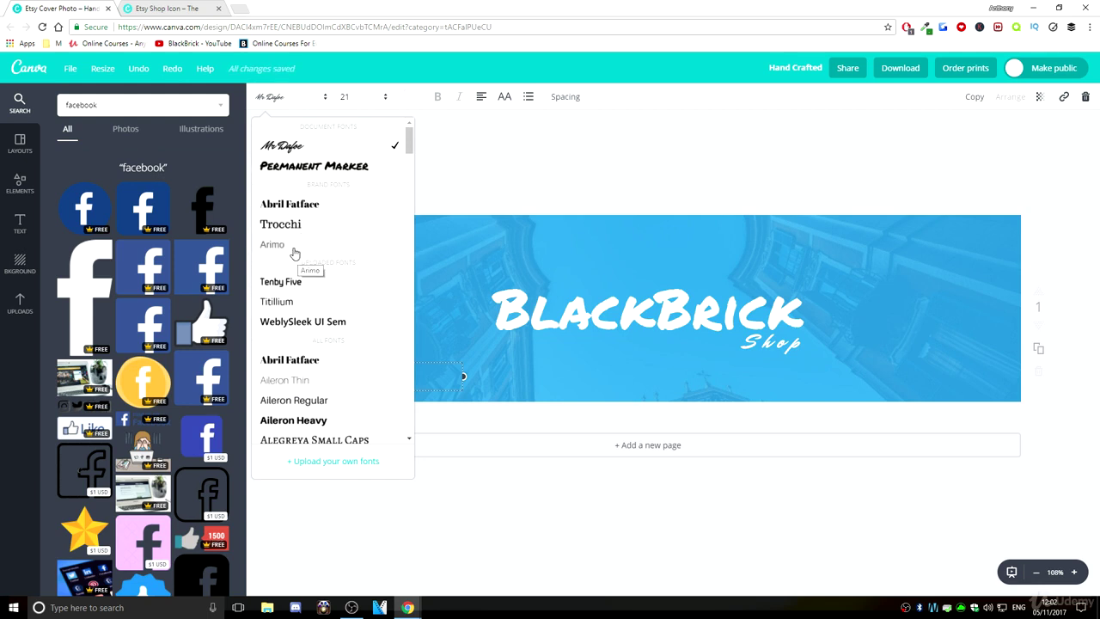
click(295, 249)
click(358, 98)
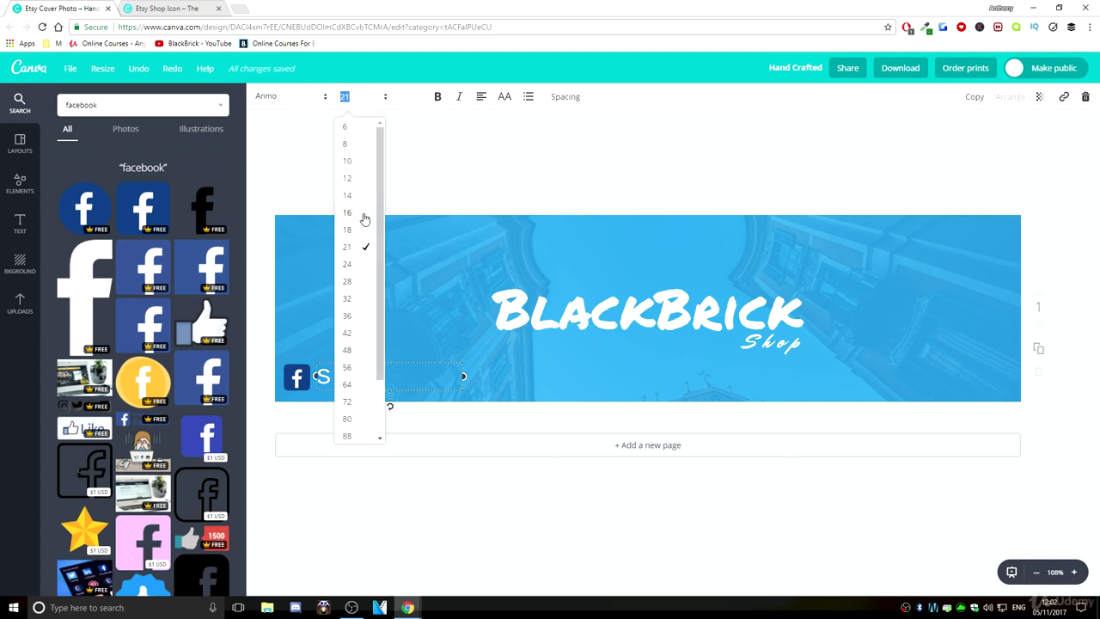
click(363, 215)
click(287, 96)
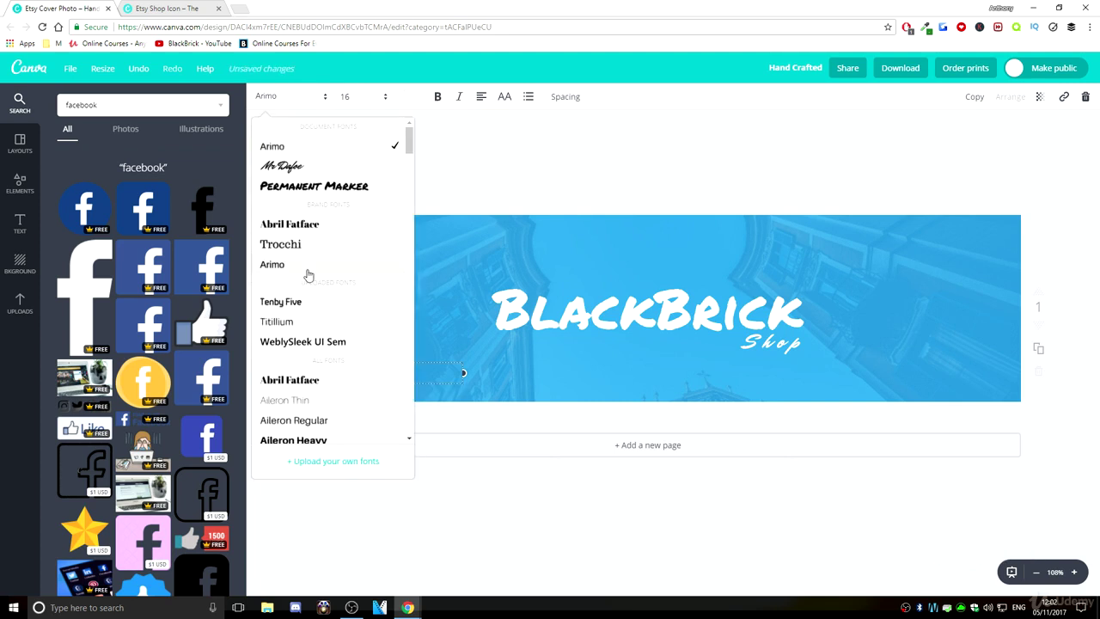
scroll(310, 270, down, 2)
scroll(309, 270, down, 2)
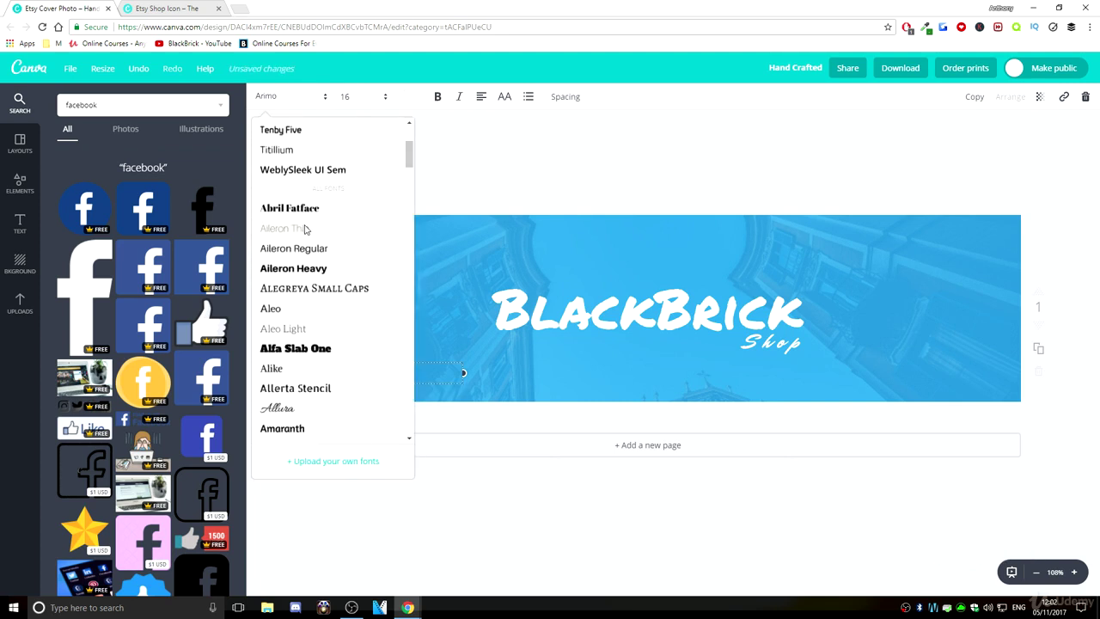
click(338, 229)
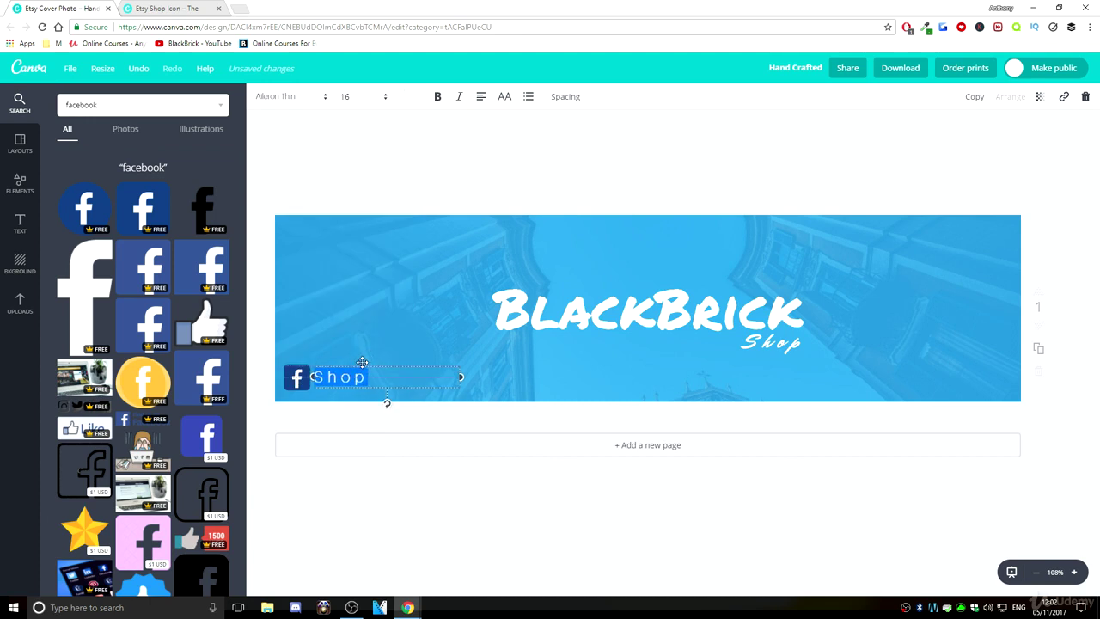
Step: Replace the text beside the Facebook icon with /BlackBrickTraining and widen its box so it fits on one line
text(BlackBrick)
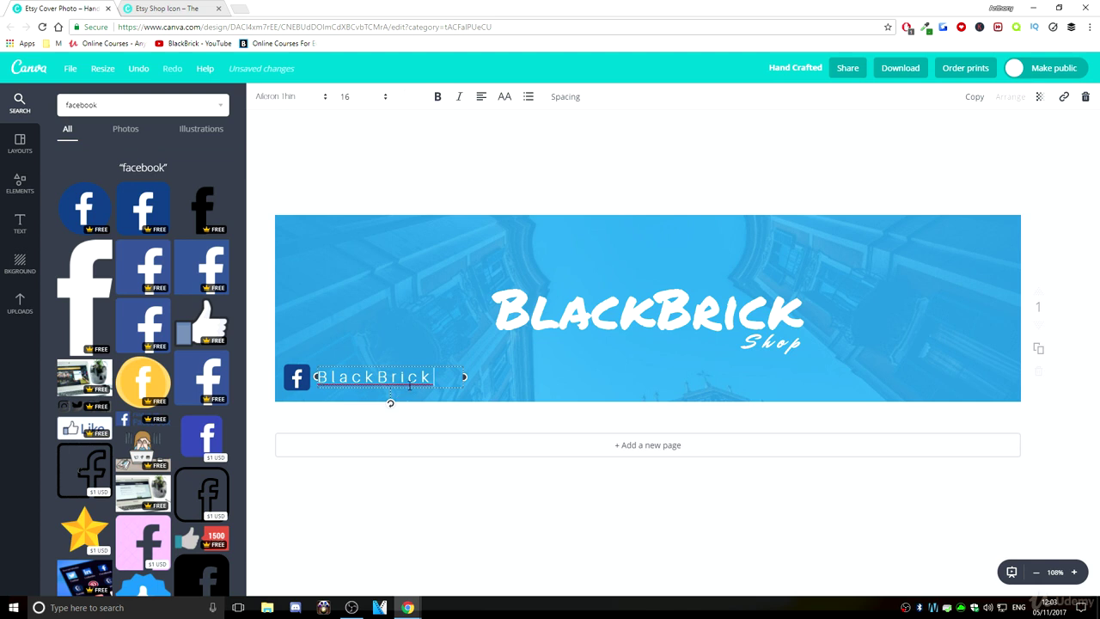
text(Trail)
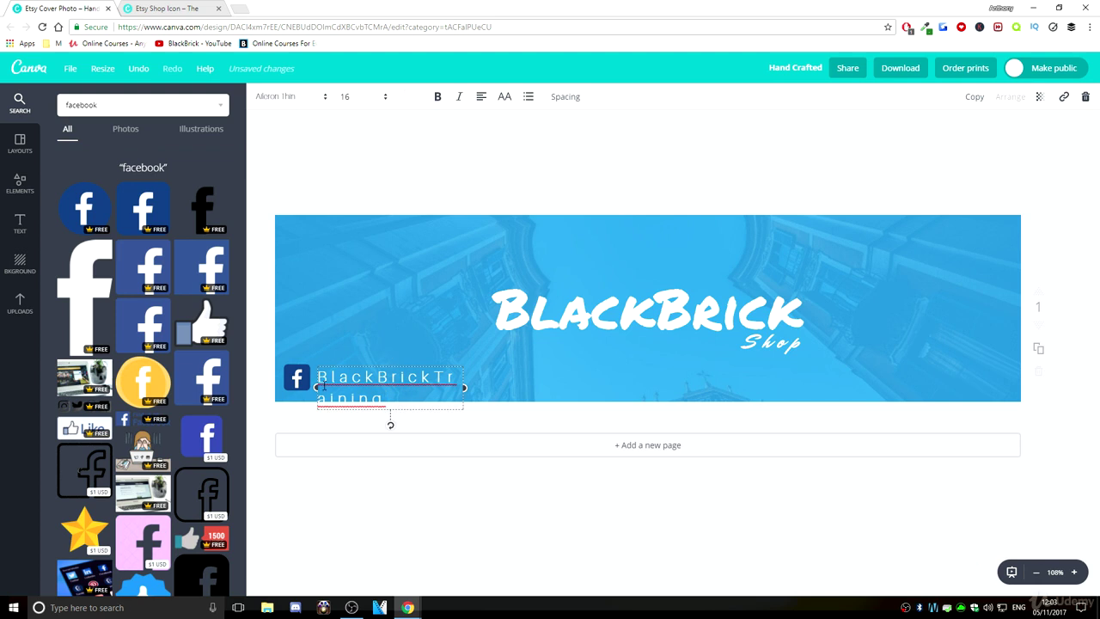
click(319, 377)
text(/)
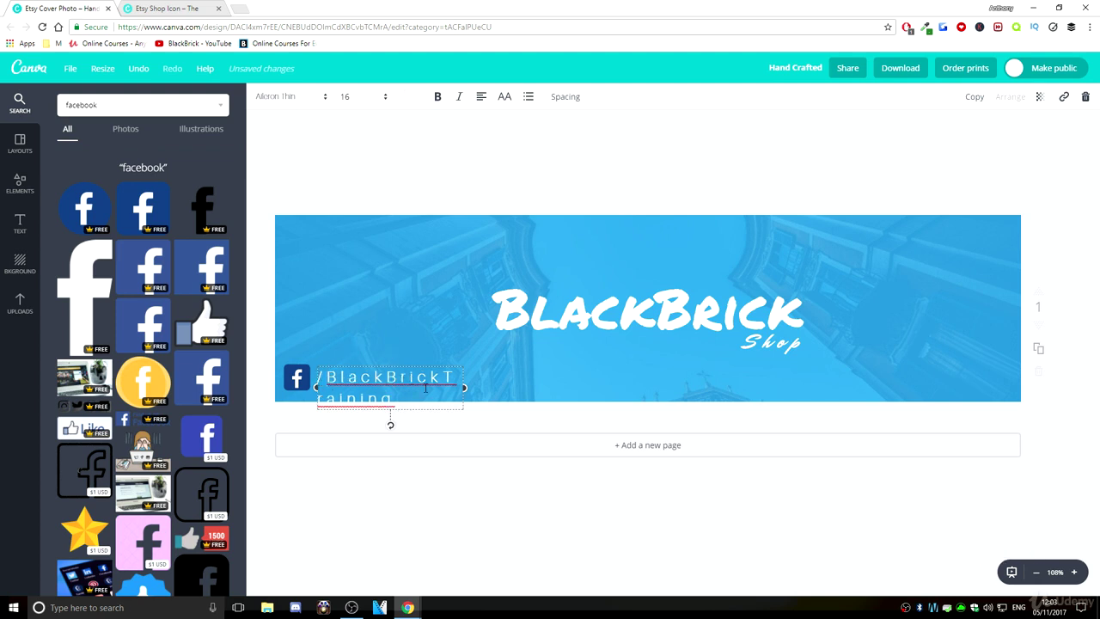
drag(465, 387, 534, 387)
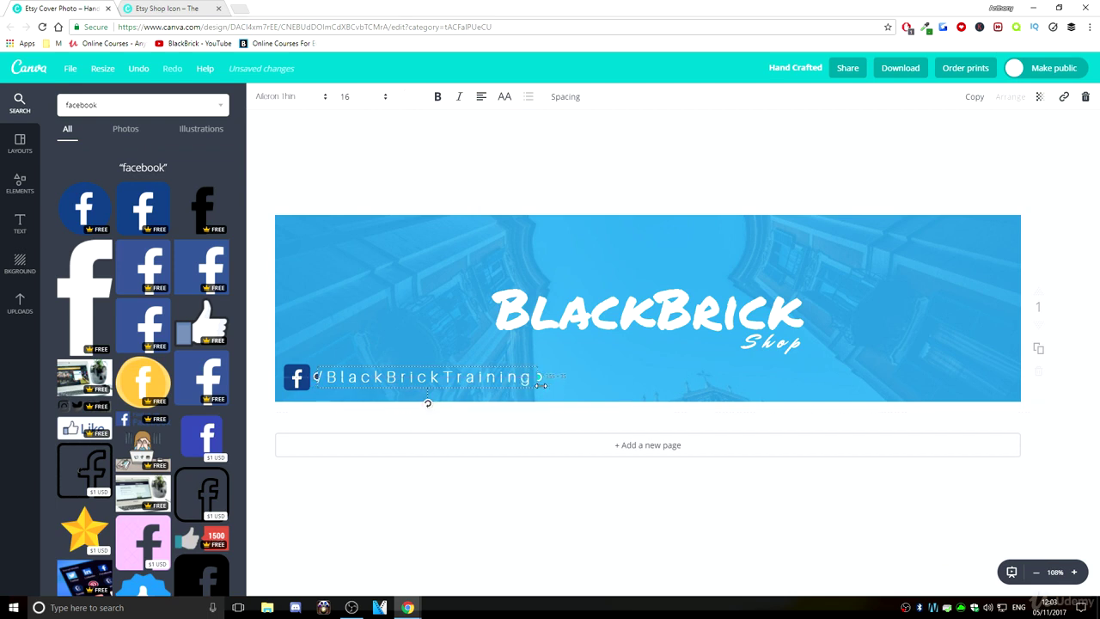
click(479, 335)
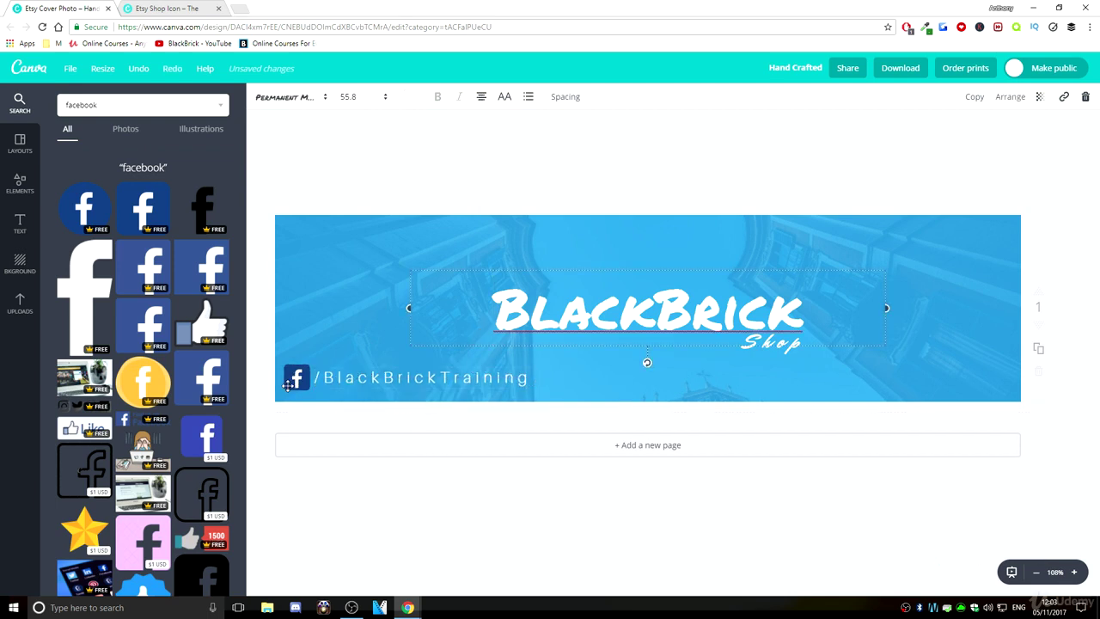
Step: Search the images for instagram, add the colourful gradient Instagram icon, and shrink it to sit directly after the Facebook label
click(104, 101)
double_click(105, 98)
text(instagram)
key(Return)
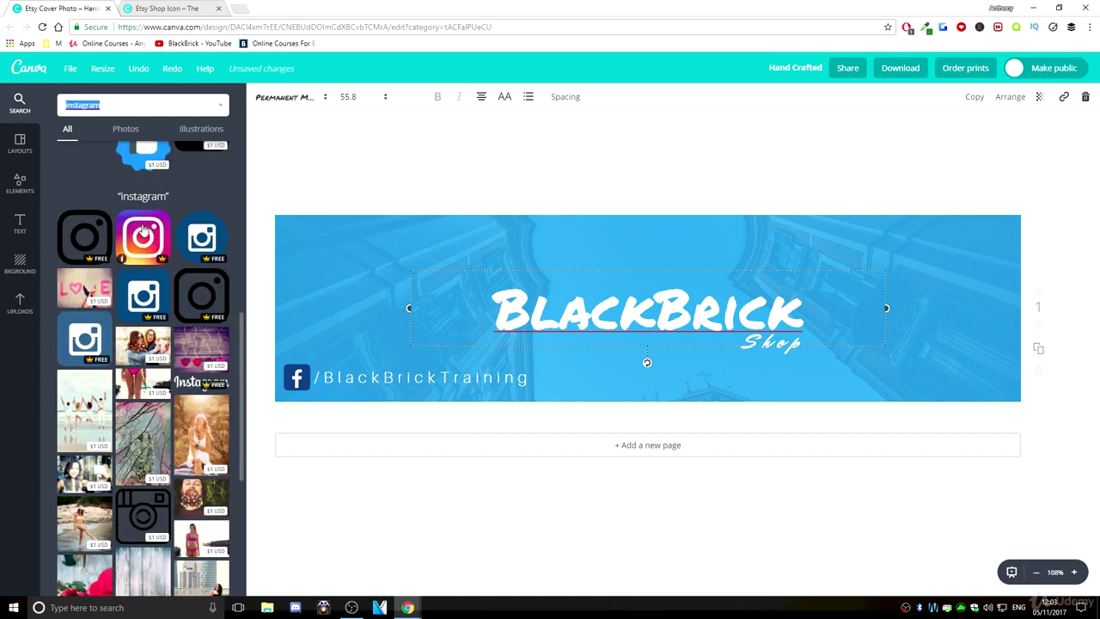
click(143, 236)
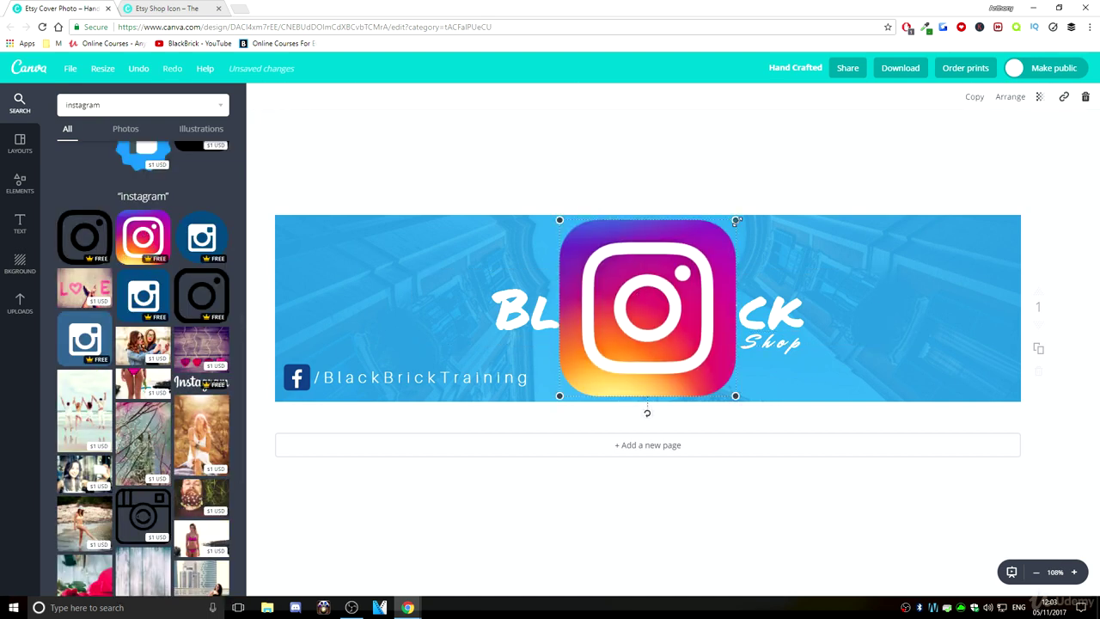
drag(735, 219, 347, 378)
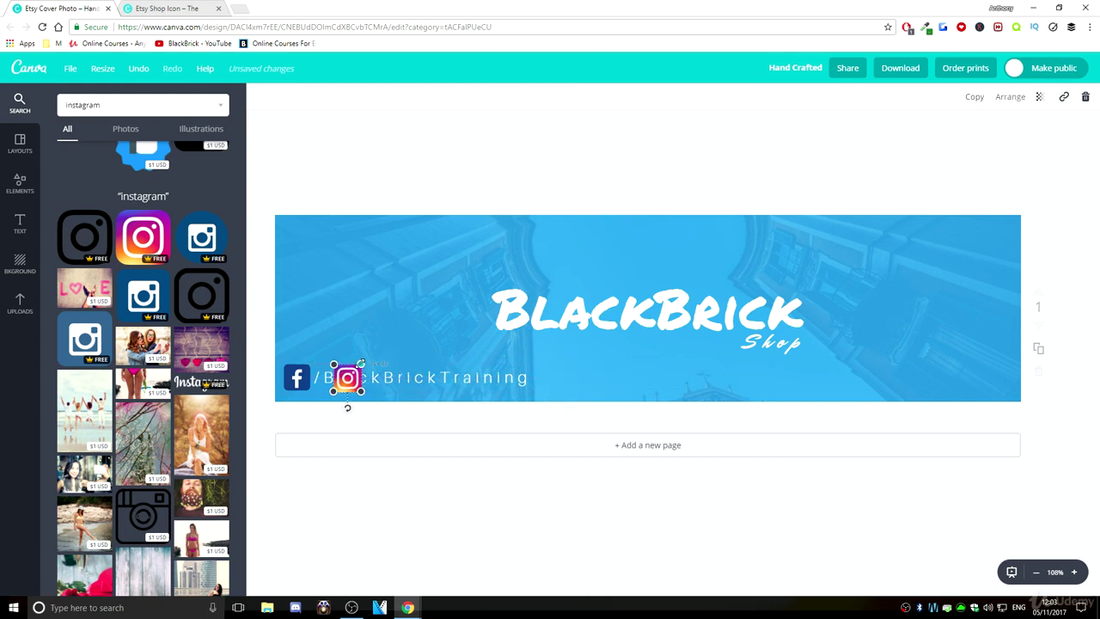
drag(352, 372, 552, 371)
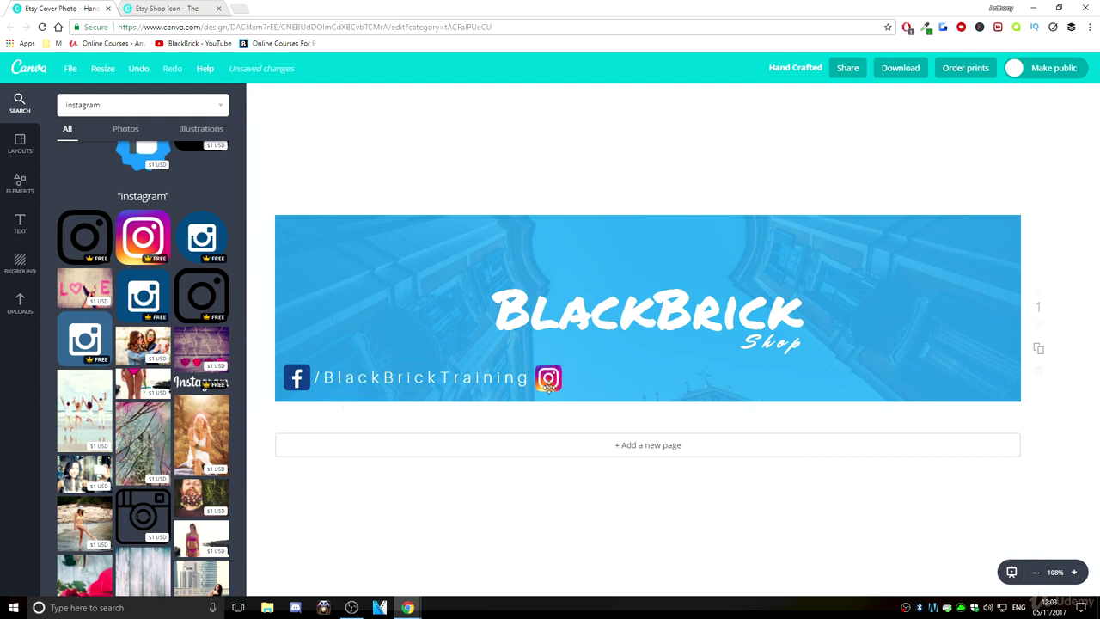
click(414, 377)
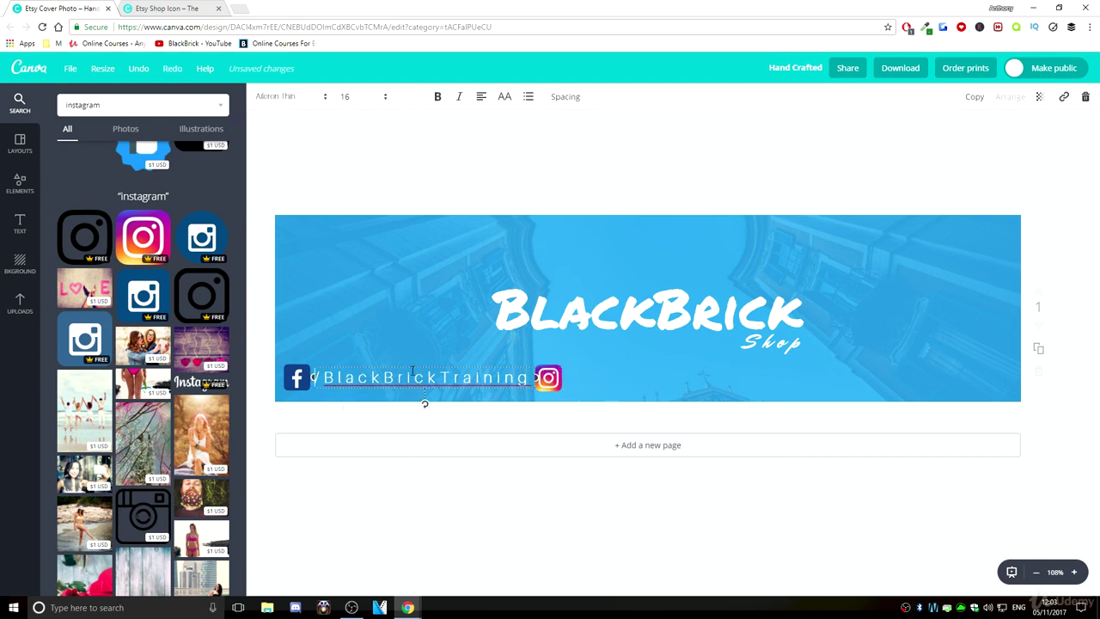
key(ctrl+d)
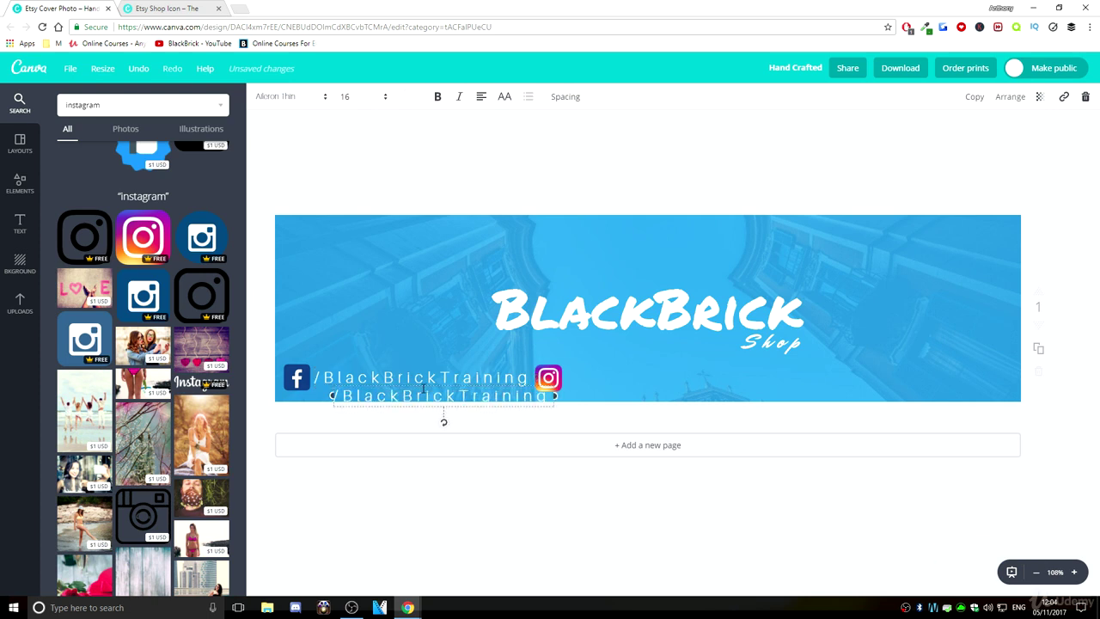
drag(427, 381, 664, 363)
double_click(578, 378)
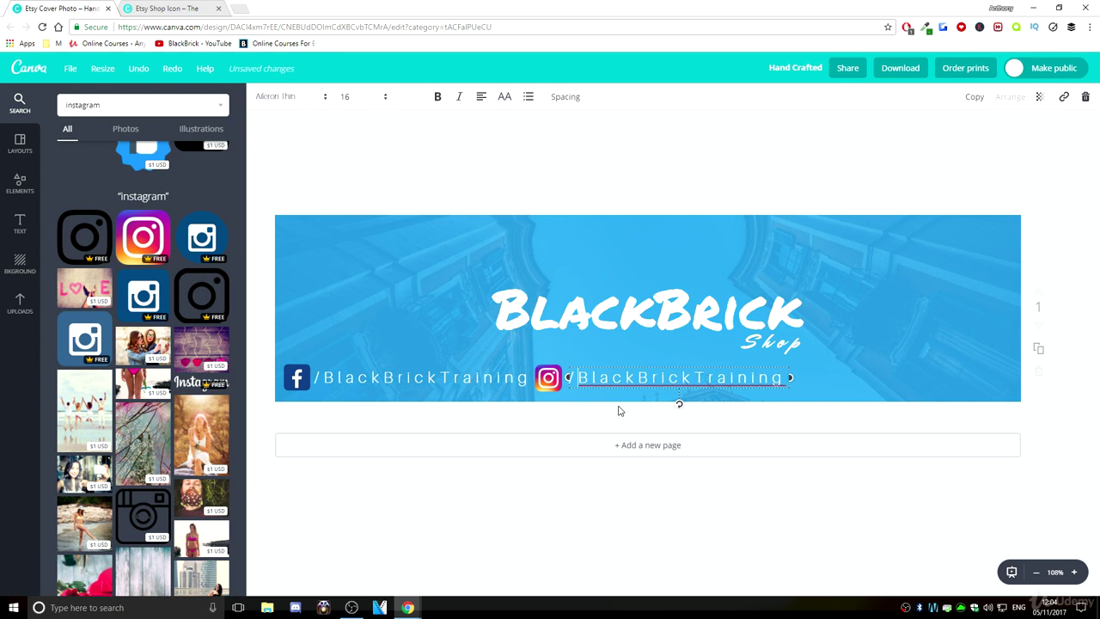
key(BackSpace)
text(@)
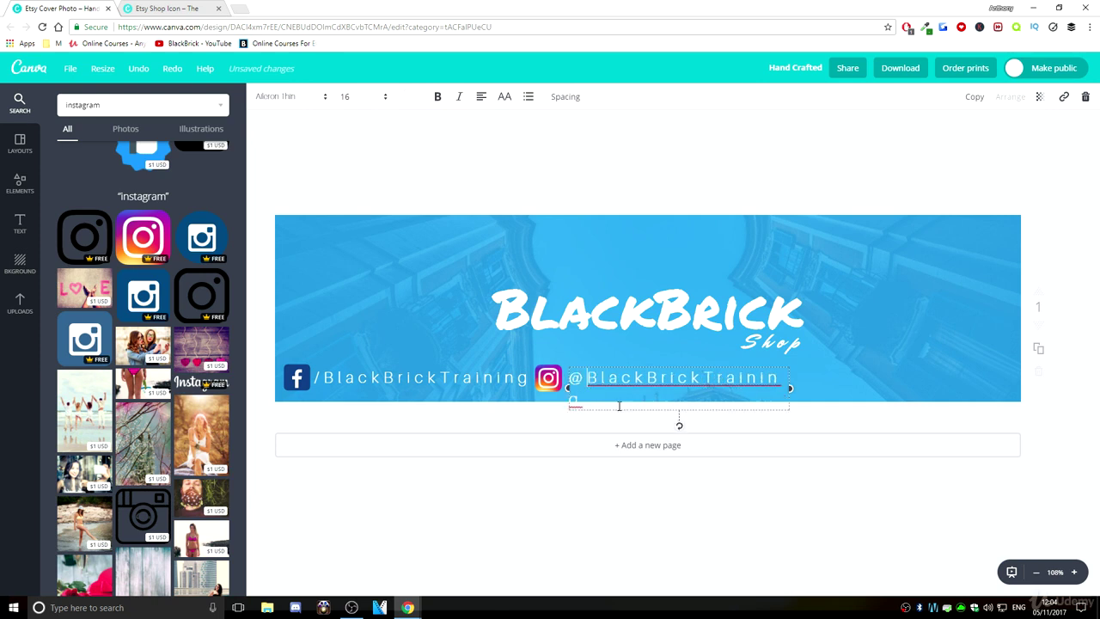
drag(789, 387, 798, 379)
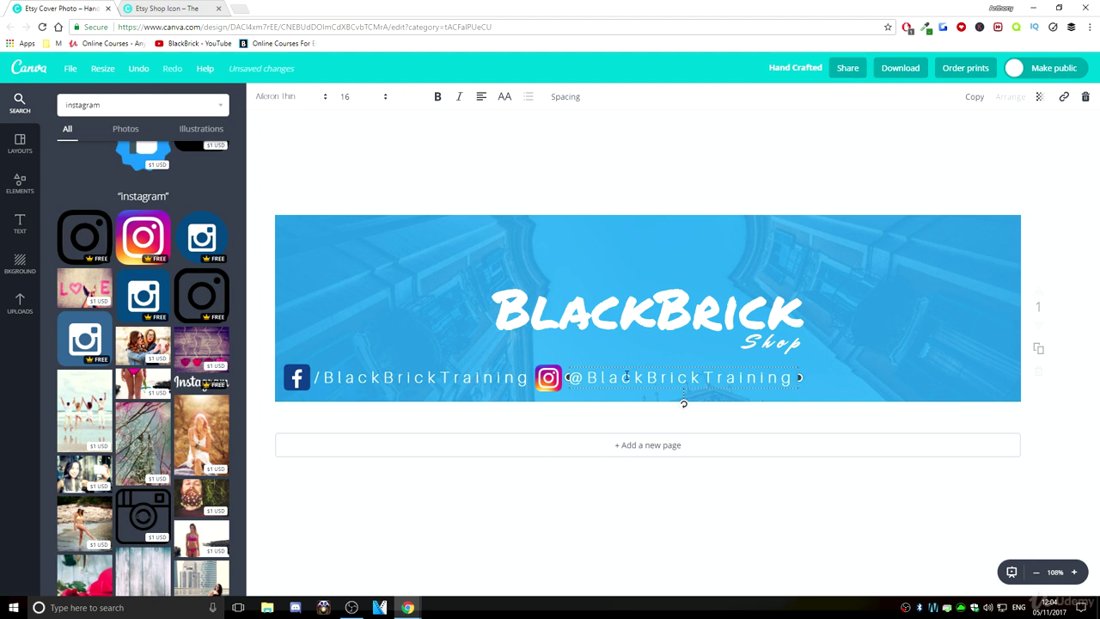
key(Escape)
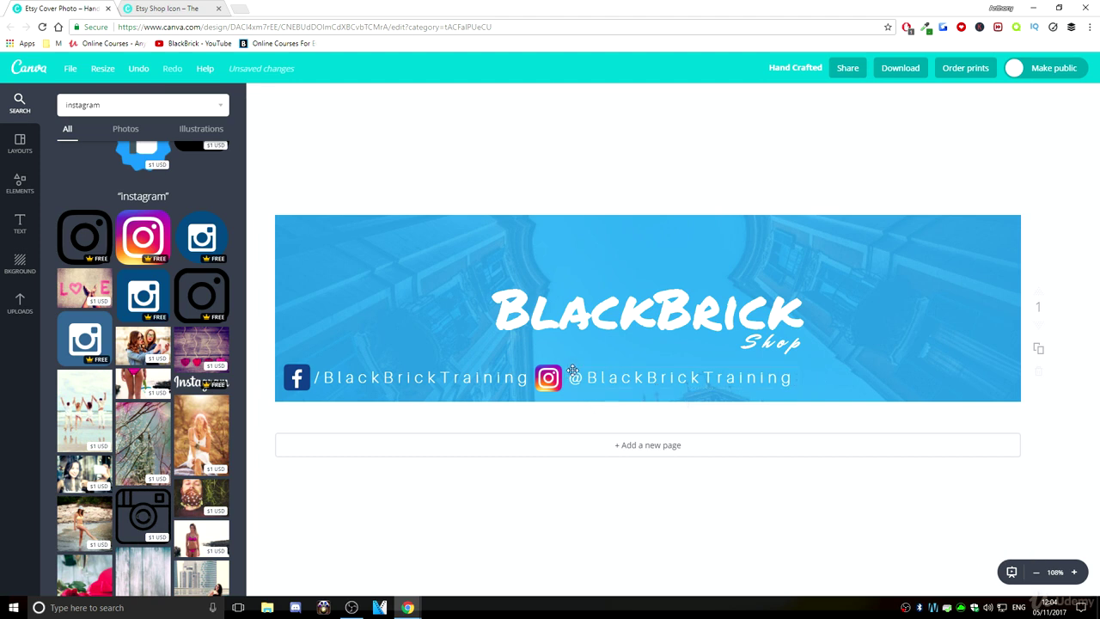
Step: Search the images for twitter, add the light blue rounded-square Twitter icon, and shrink it to sit directly after the Instagram label
double_click(93, 100)
text(twitter)
key(Return)
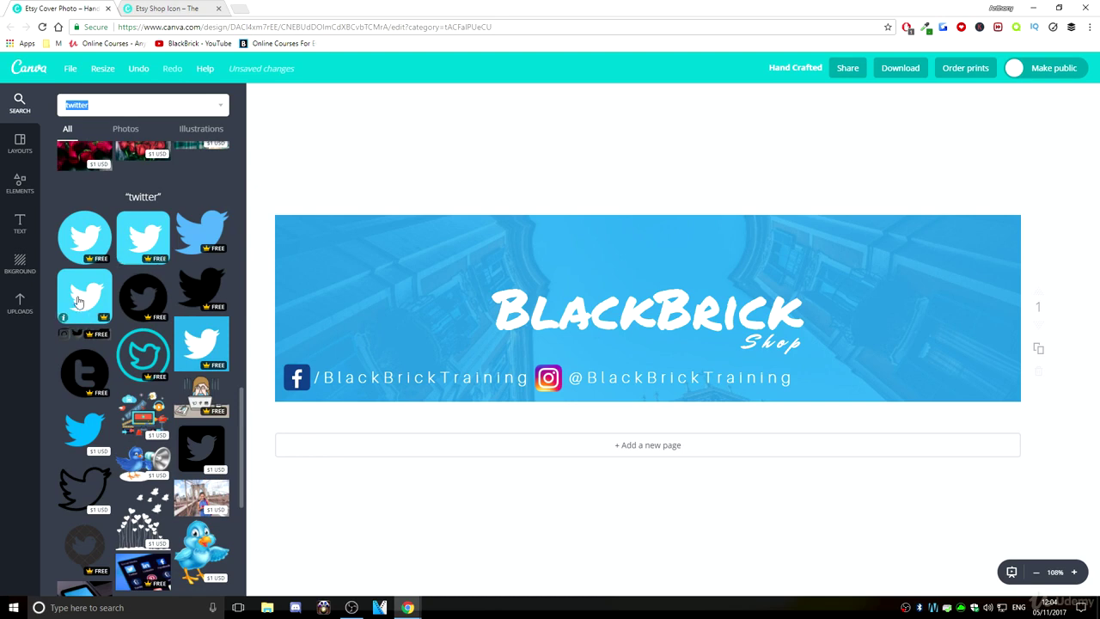
click(151, 232)
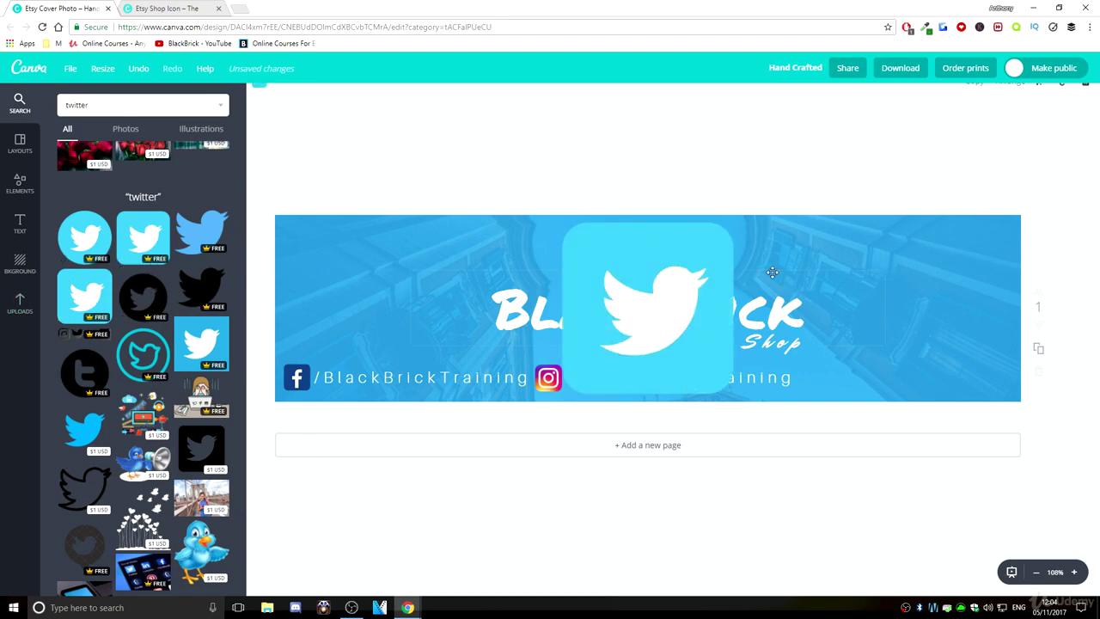
drag(695, 297, 709, 292)
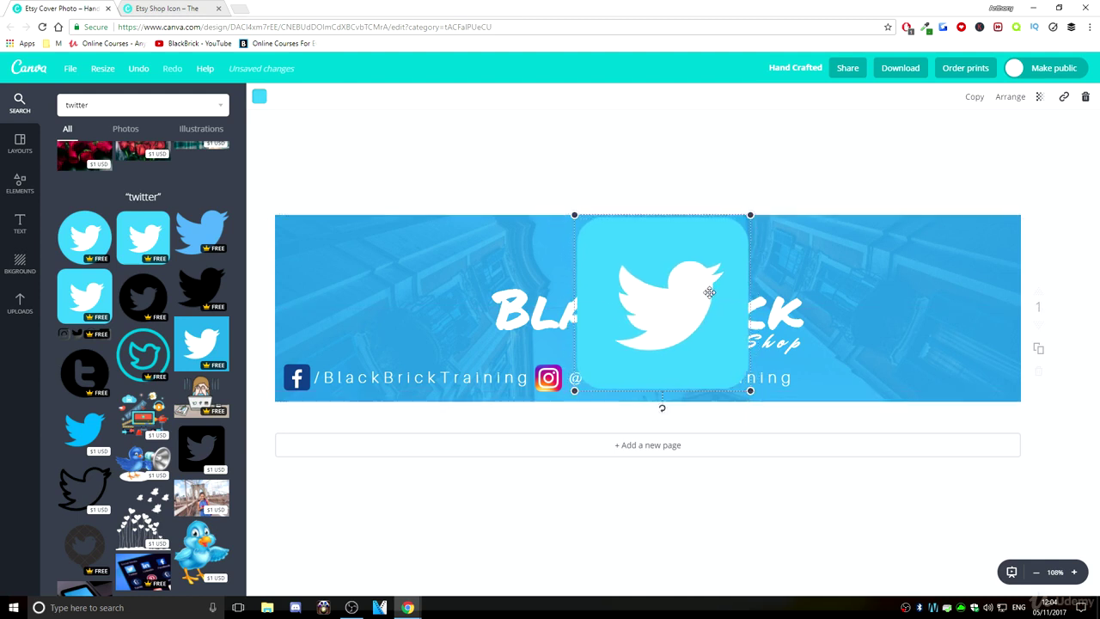
drag(750, 215, 811, 375)
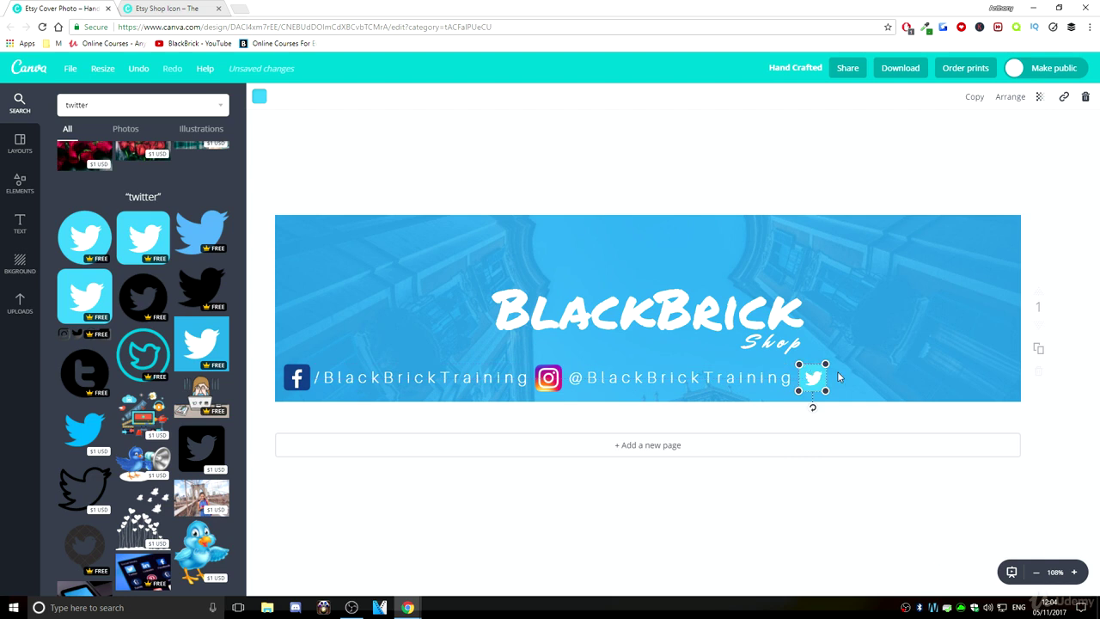
click(654, 377)
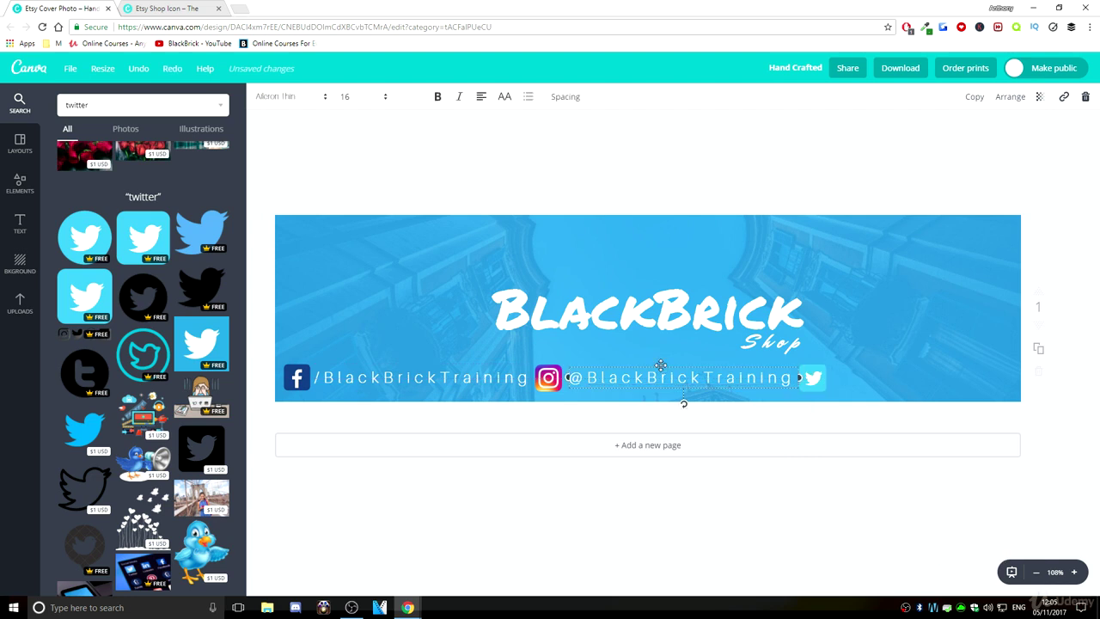
key(ctrl+d)
drag(670, 385, 1062, 378)
text(Lea)
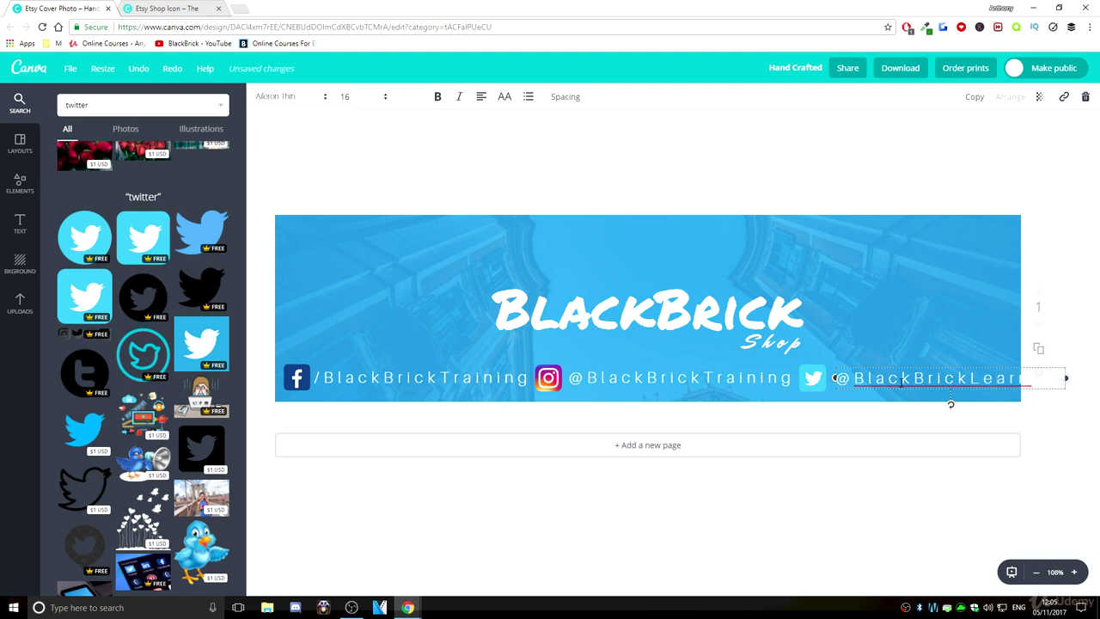
drag(902, 363, 896, 361)
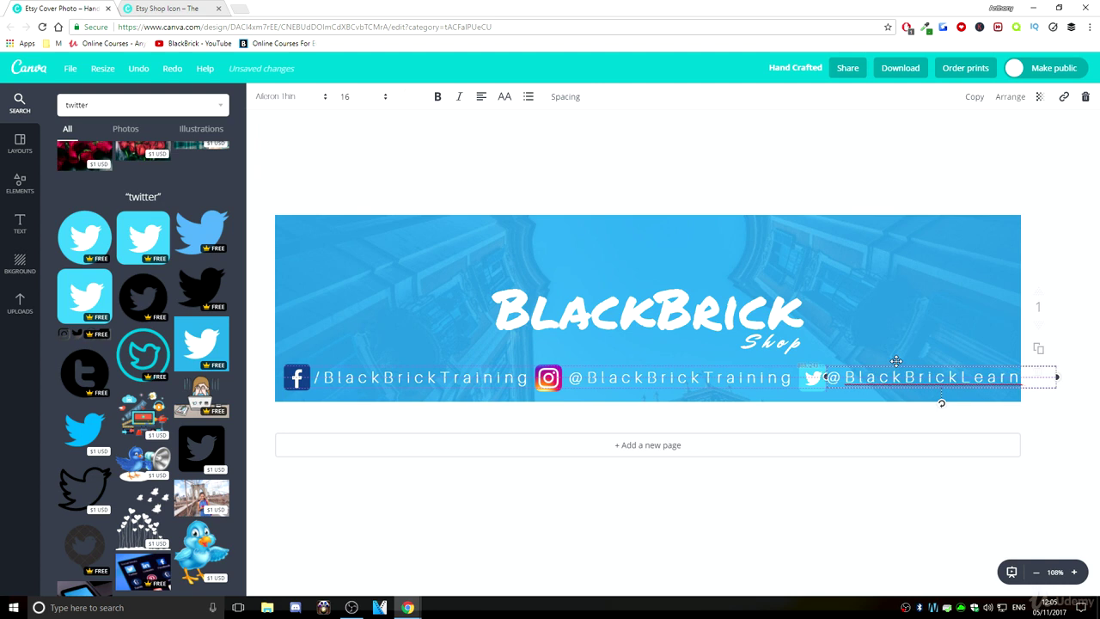
key(Escape)
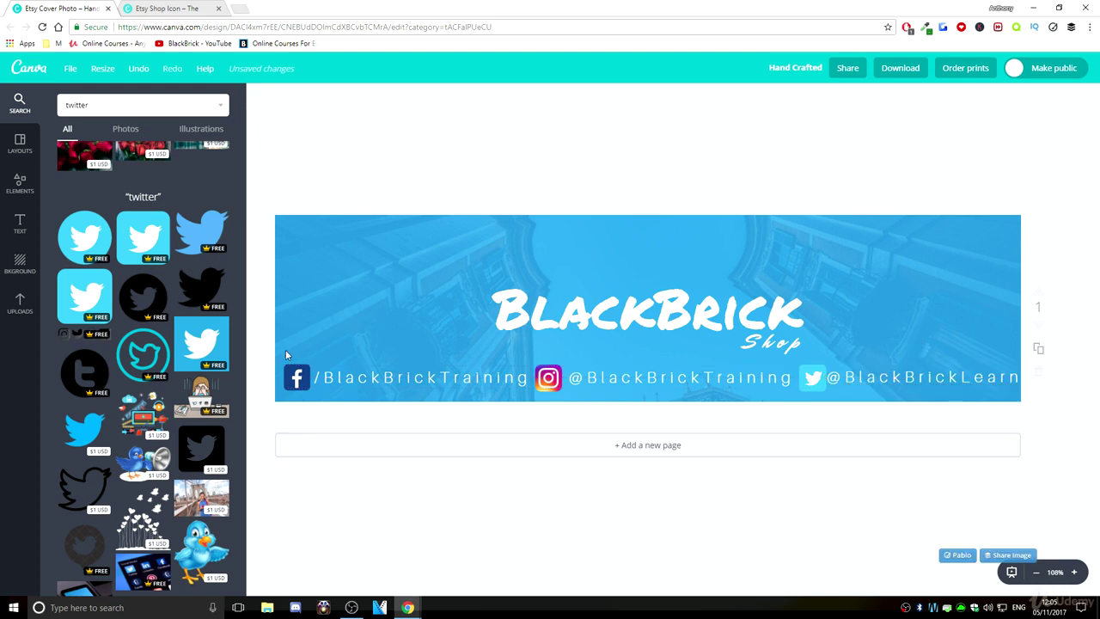
Step: Shift the Facebook, Instagram and Twitter icons and their labels slightly left so the row fits within the cover
click(296, 374)
drag(296, 374, 291, 375)
drag(376, 377, 373, 377)
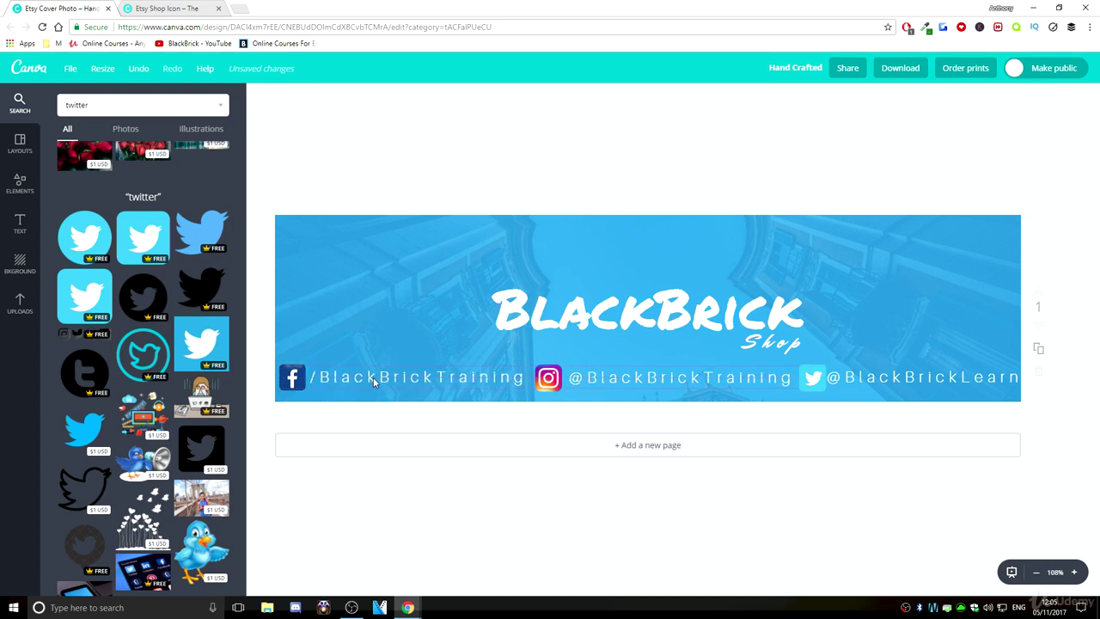
drag(551, 376, 575, 383)
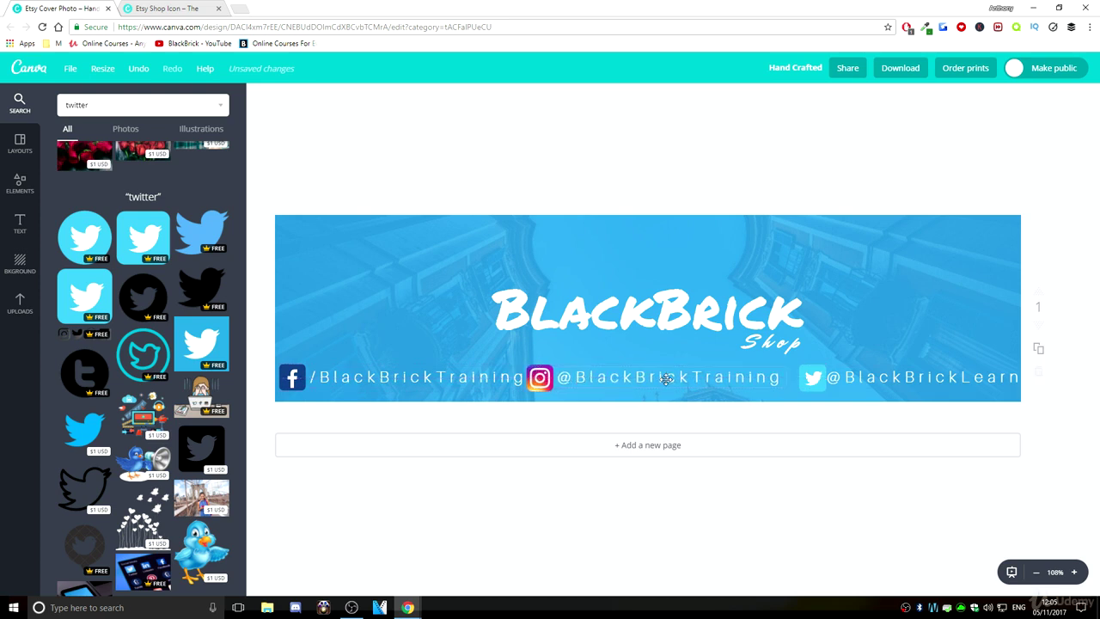
mouse_move(814, 374)
mouse_down()
mouse_move(803, 376)
mouse_move(825, 382)
mouse_up()
click(1033, 456)
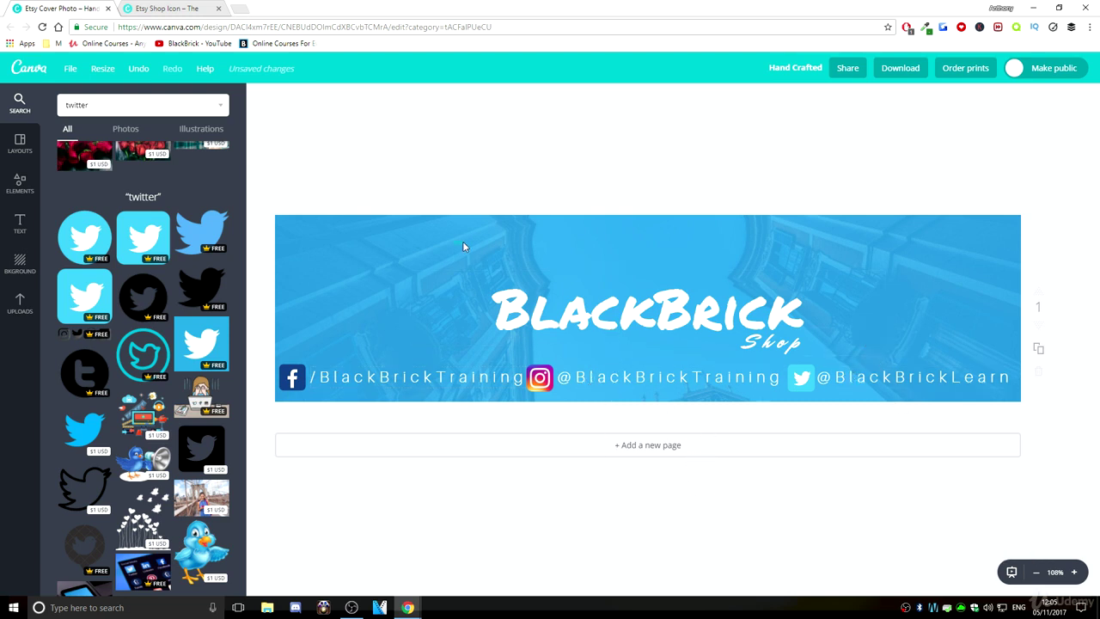
Step: Select the BlackBrick heading and the Shop line together and move them slightly up and to the right on the cover
drag(463, 247, 625, 316)
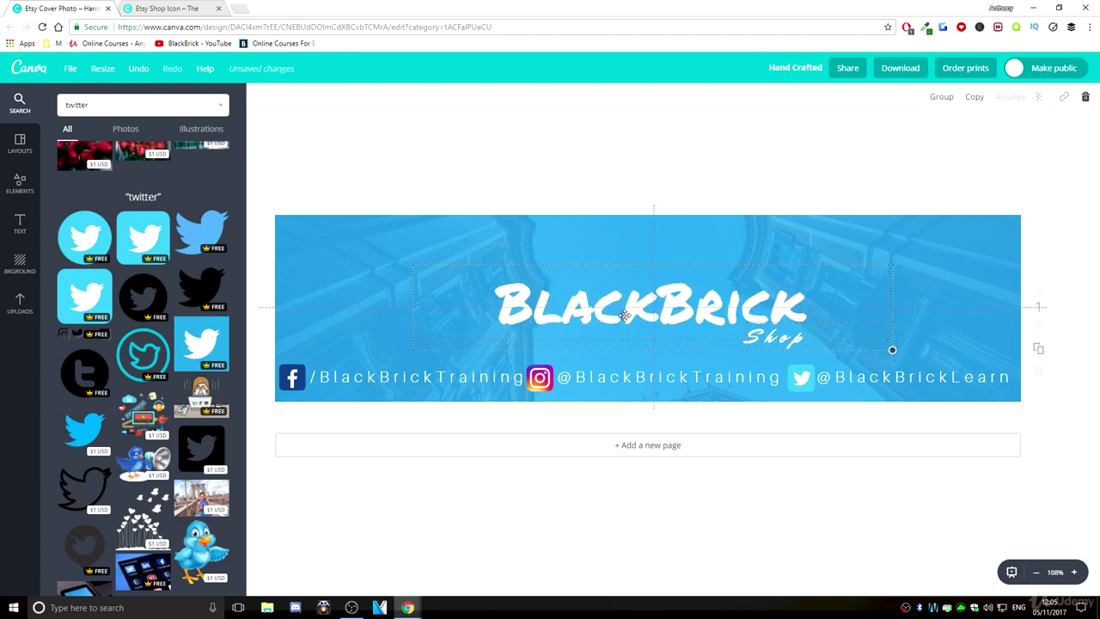
click(574, 162)
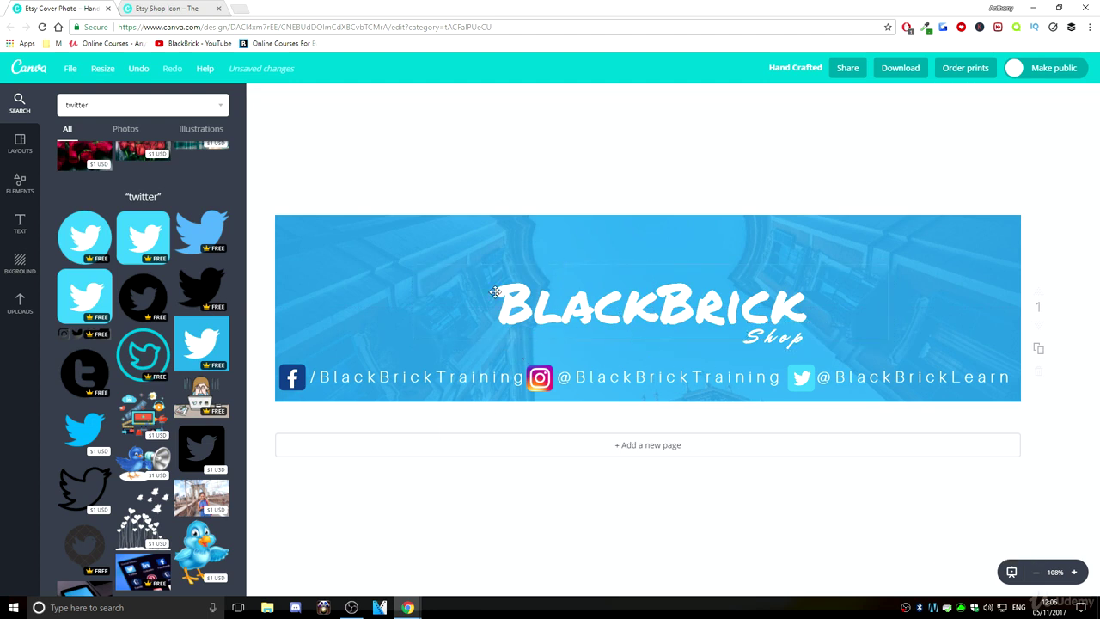
drag(435, 246, 890, 348)
drag(604, 308, 604, 303)
click(593, 190)
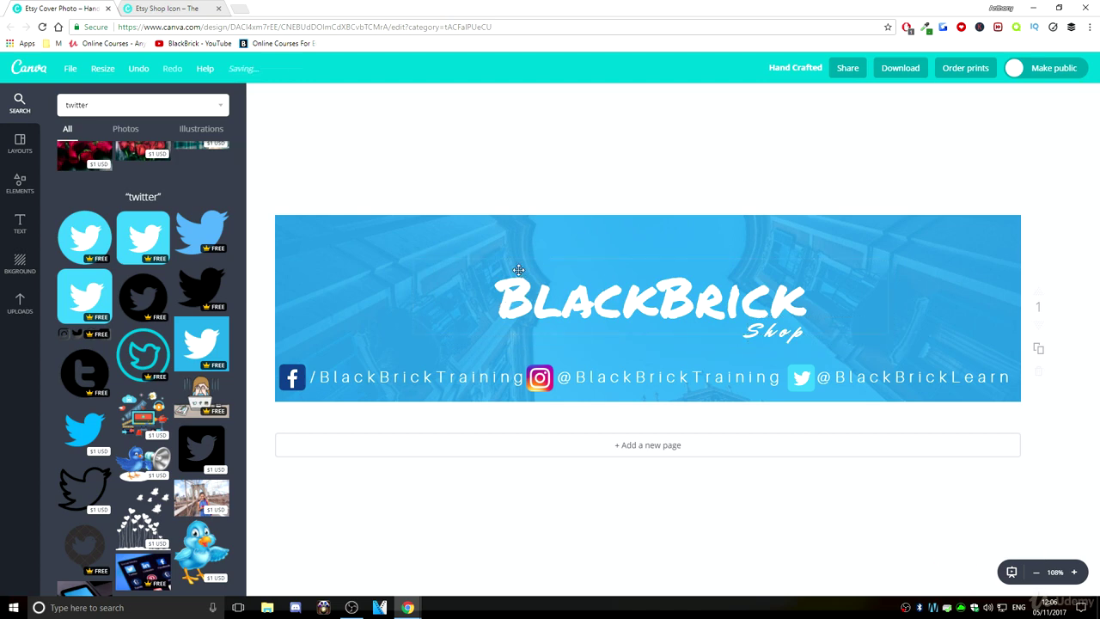
Step: Compare the cover with the shop icon design, and title the cover design etsy shop banner
click(157, 8)
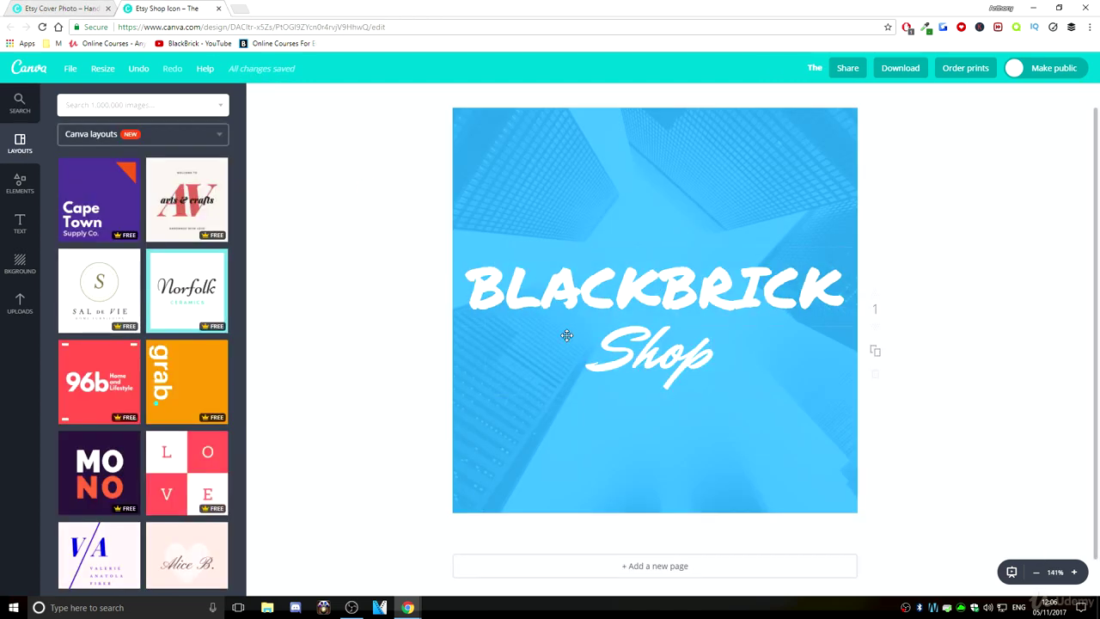
key(ctrl+shift+Tab)
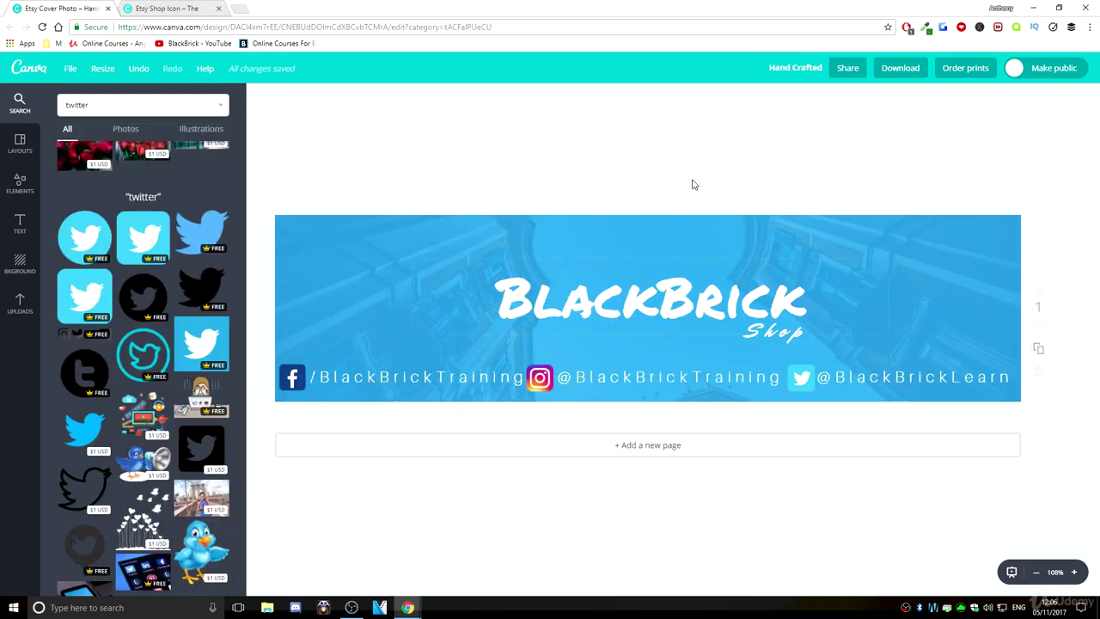
click(786, 69)
text(e)
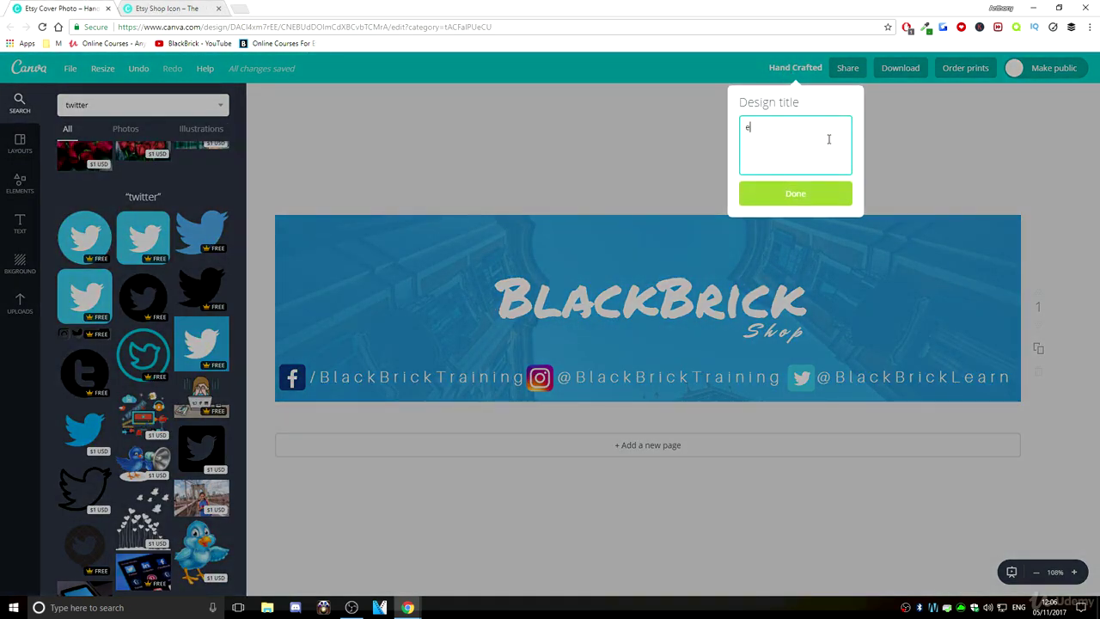
text(shop banner)
key(Return)
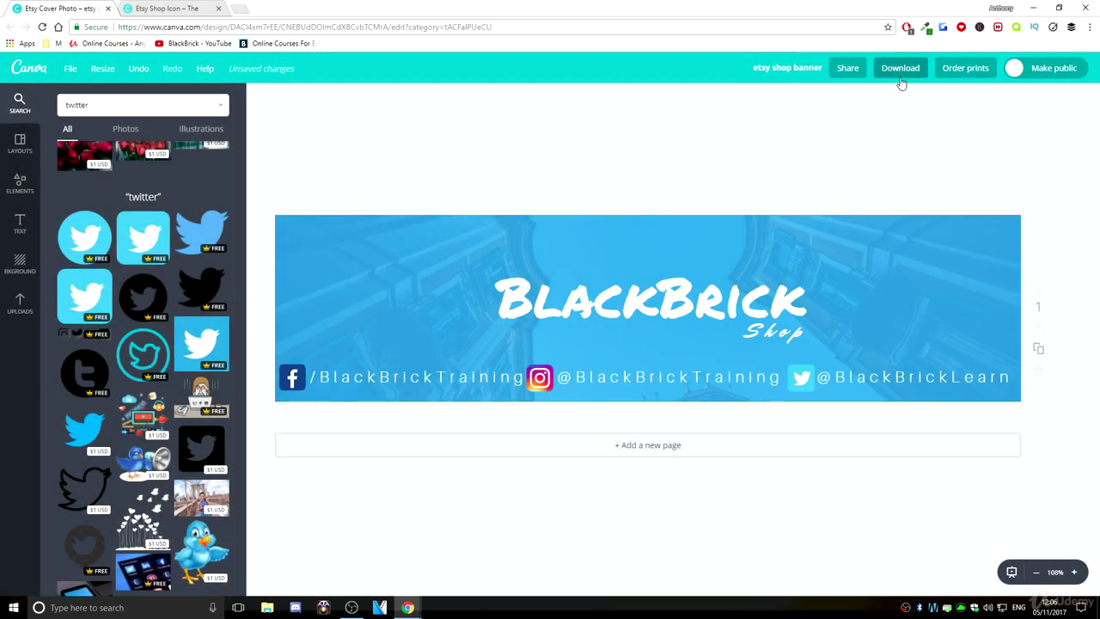
click(900, 76)
click(887, 134)
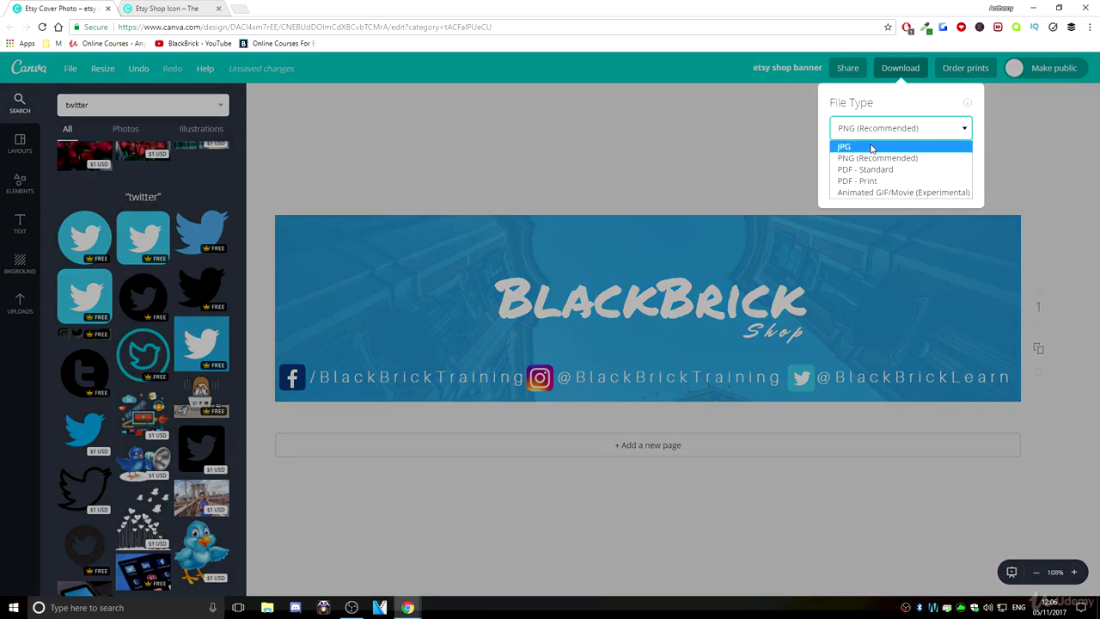
click(871, 146)
click(669, 123)
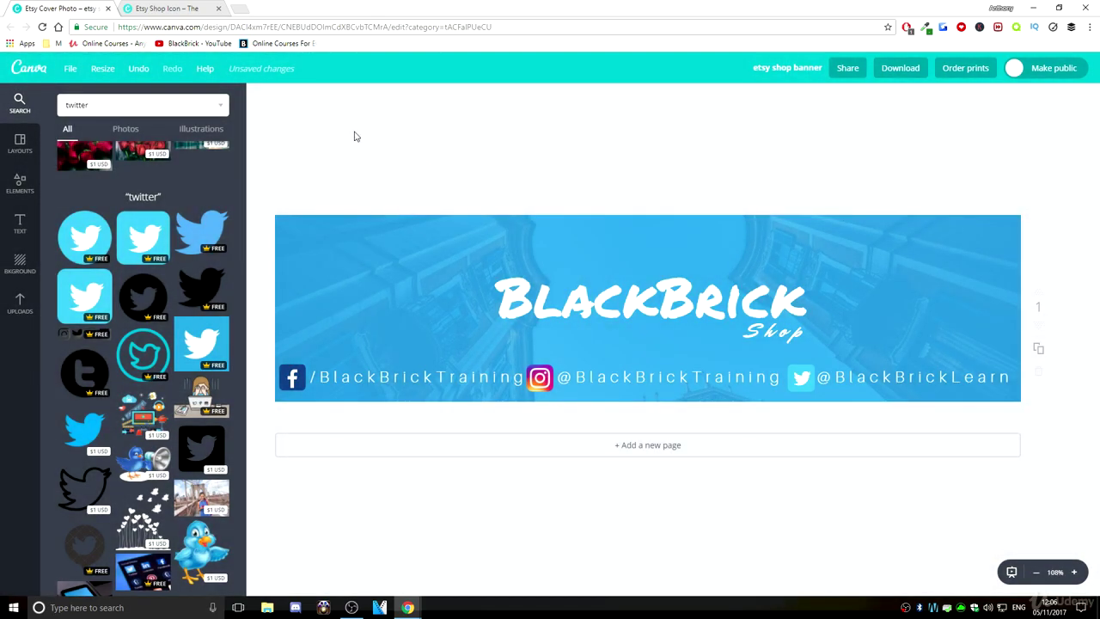
Step: Save the etsy shop banner design
click(69, 69)
click(69, 187)
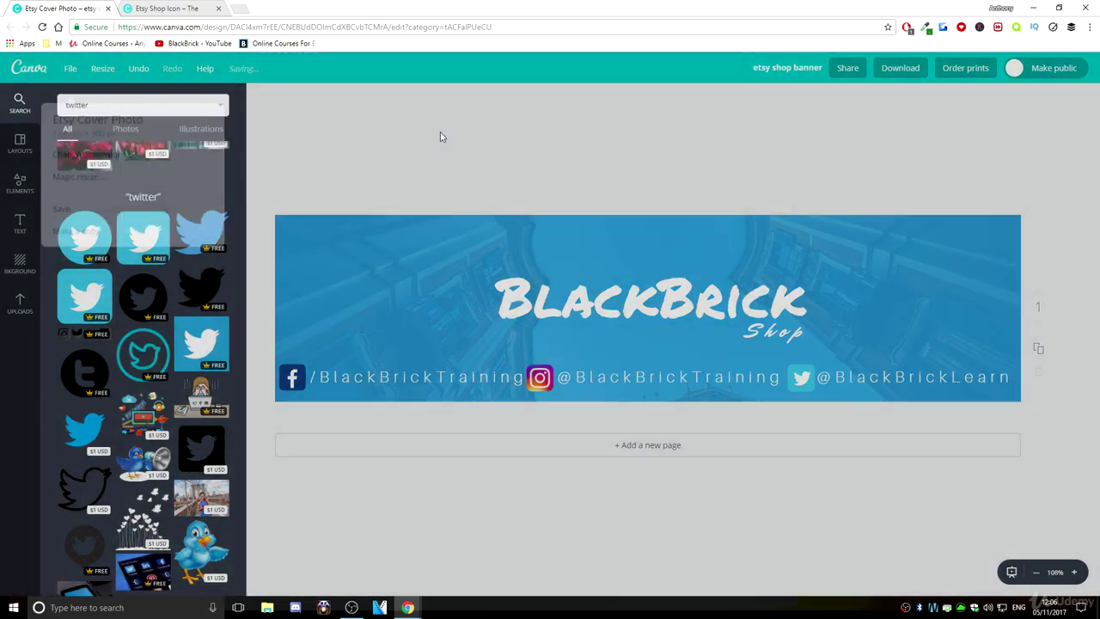